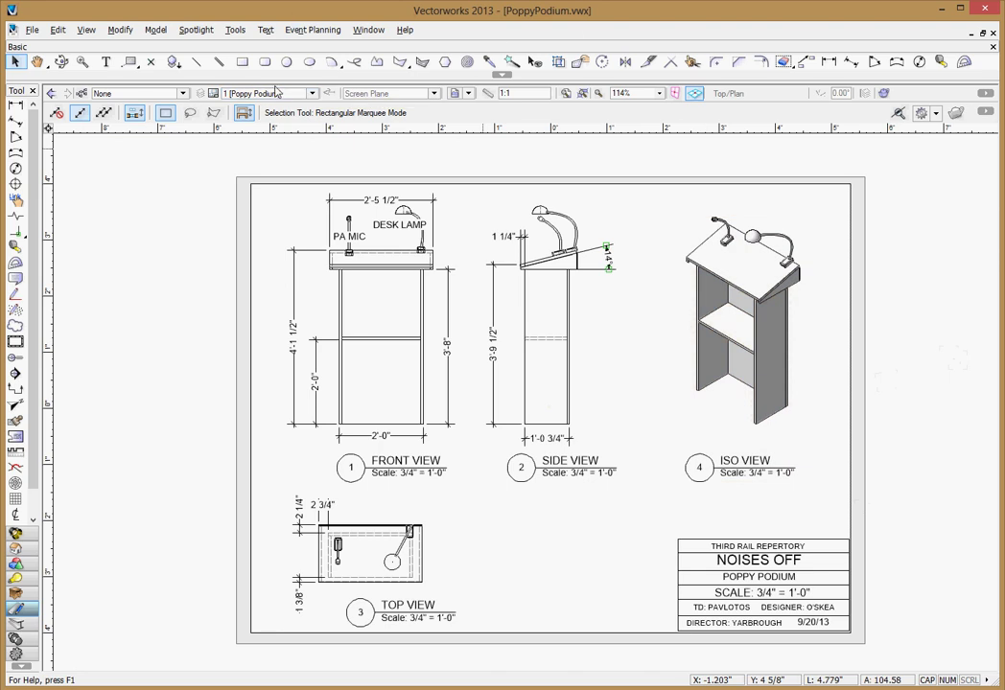
Switch to Design Layer-1 and examine the podium model in the Left Isometric and Top/Plan views
left_click(277, 93)
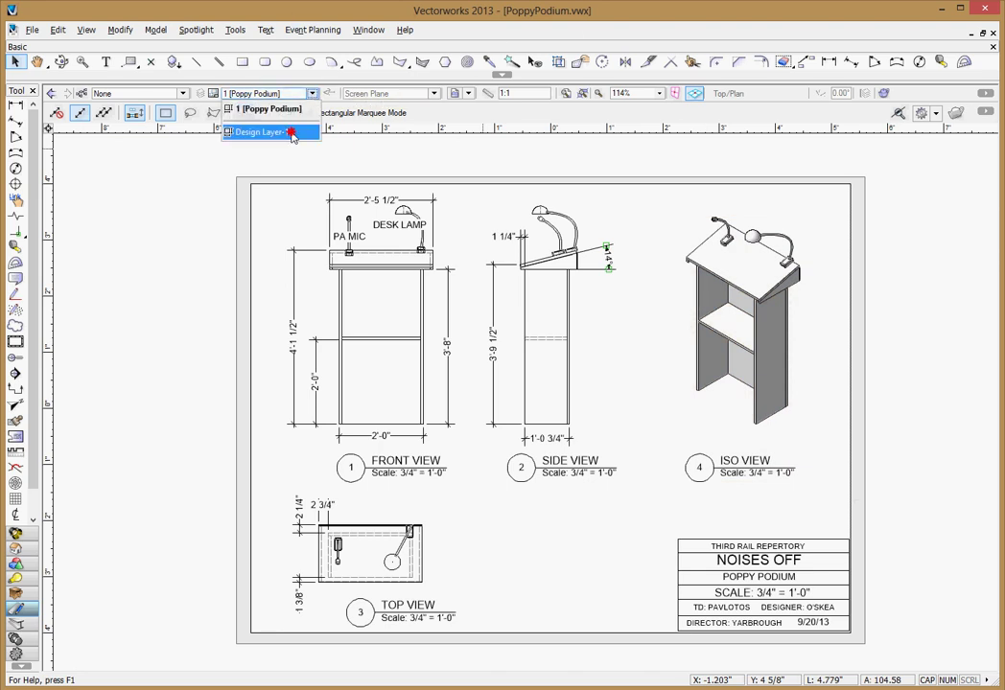
left_click(278, 133)
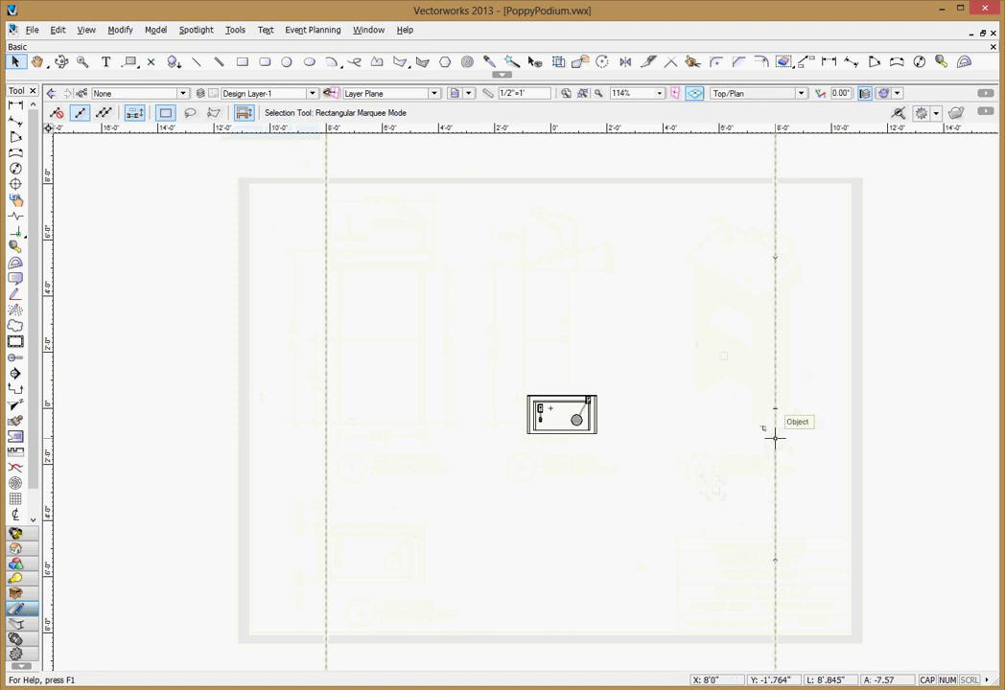
key("1")
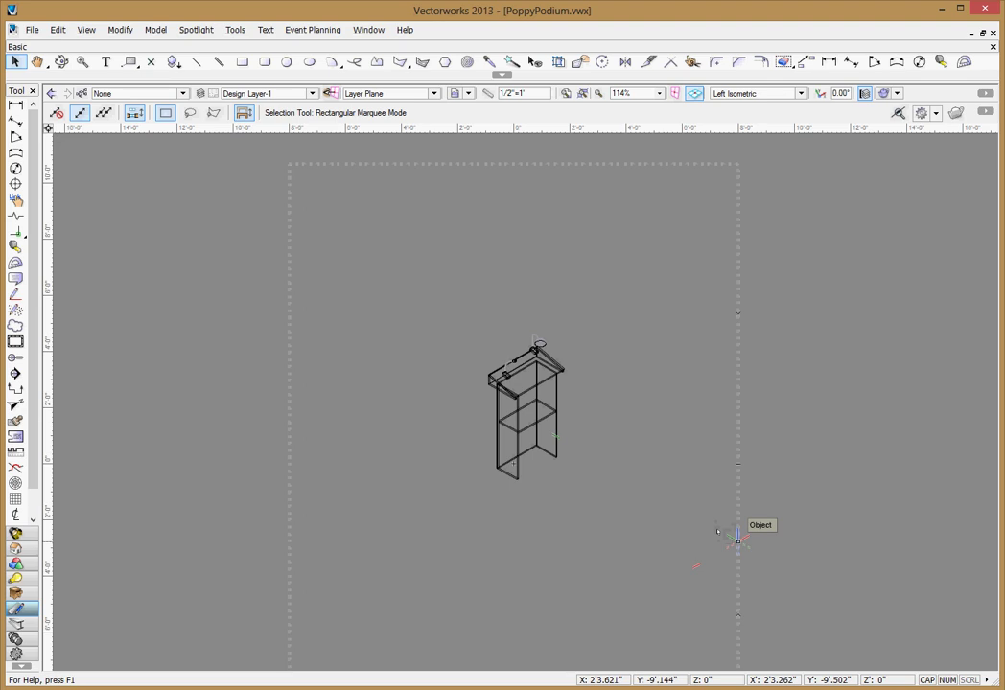
key("0")
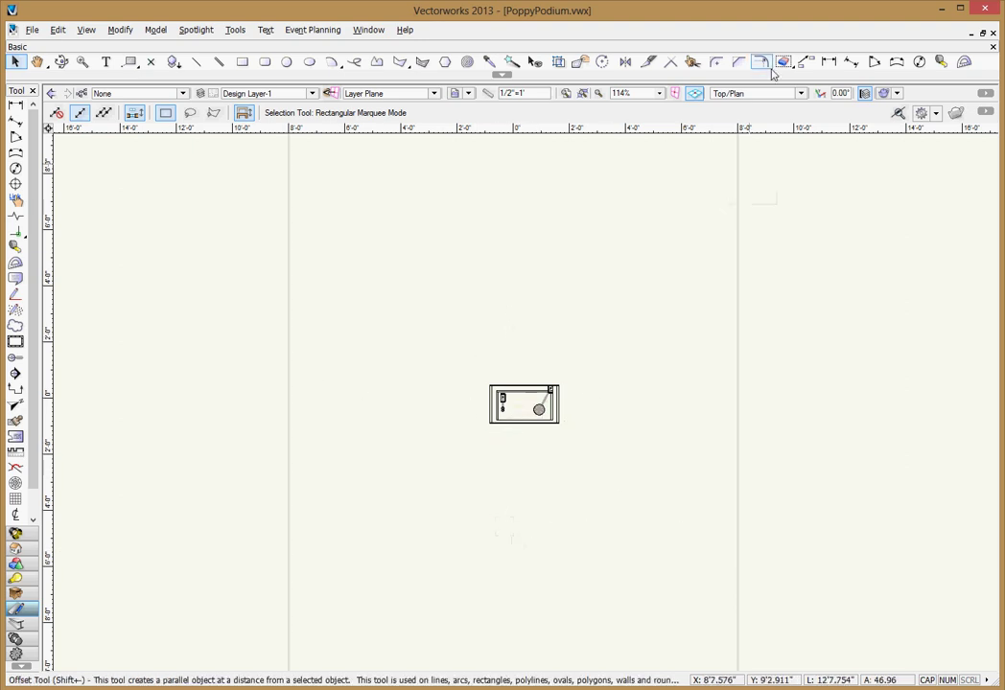
left_click(765, 95)
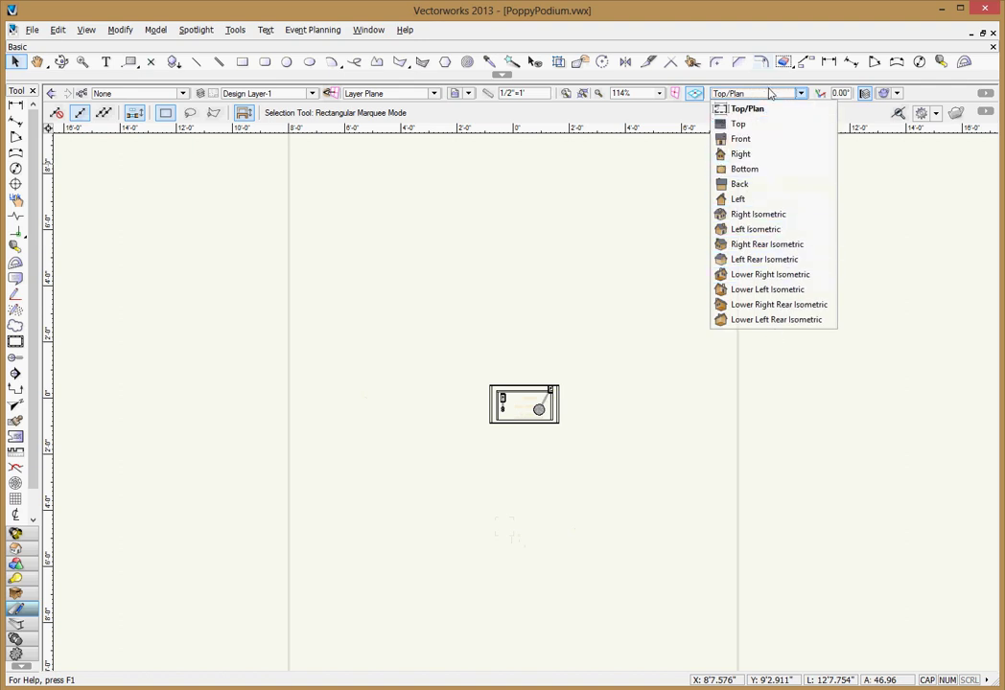
left_click(767, 81)
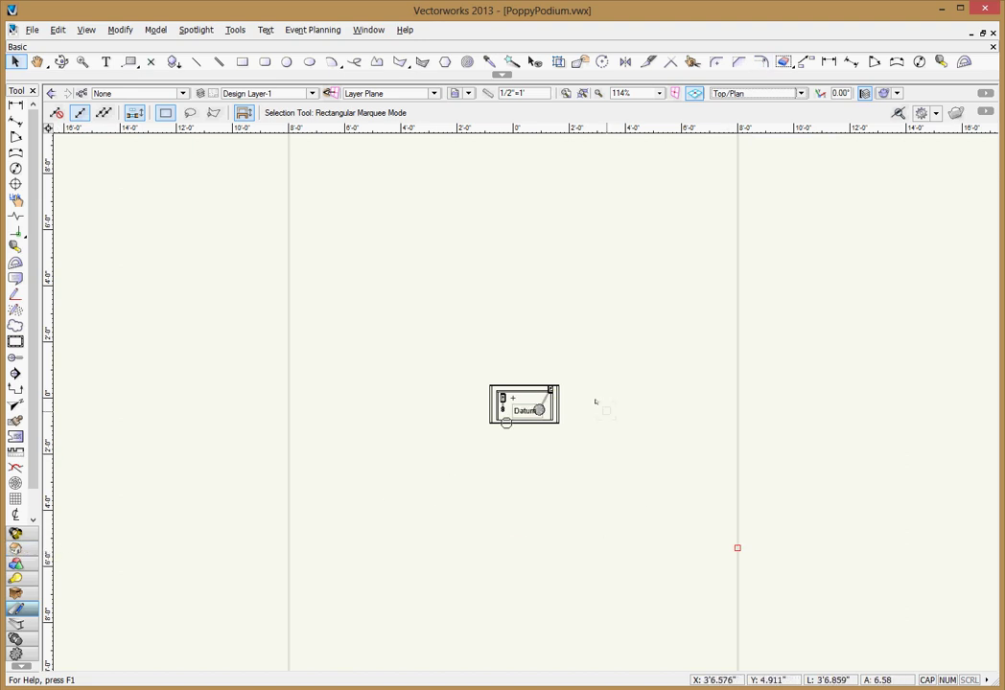
left_click(767, 93)
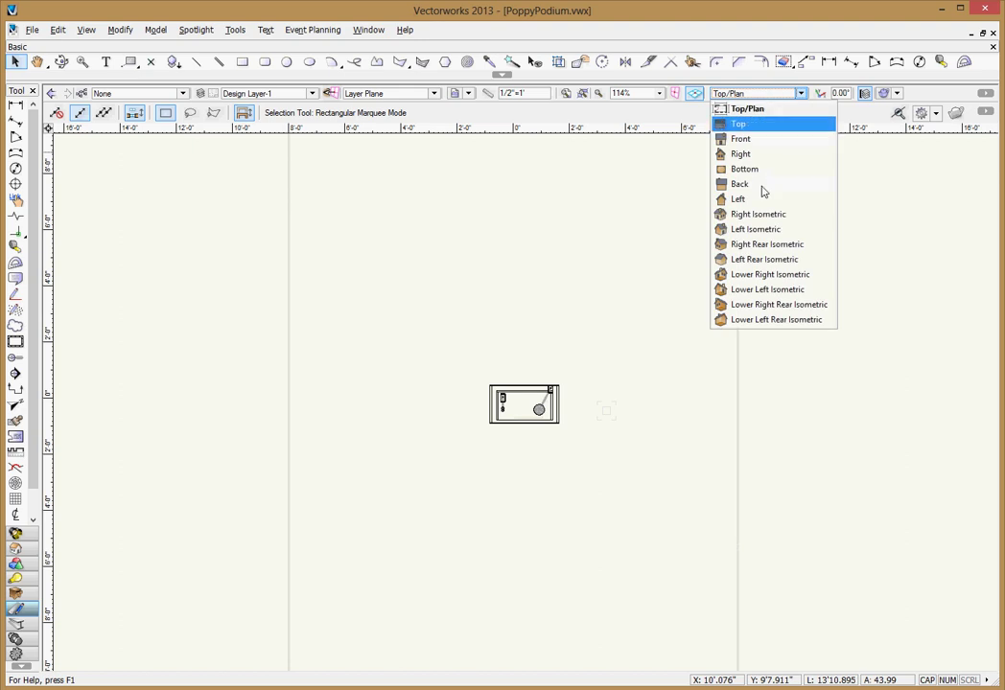
left_click(669, 126)
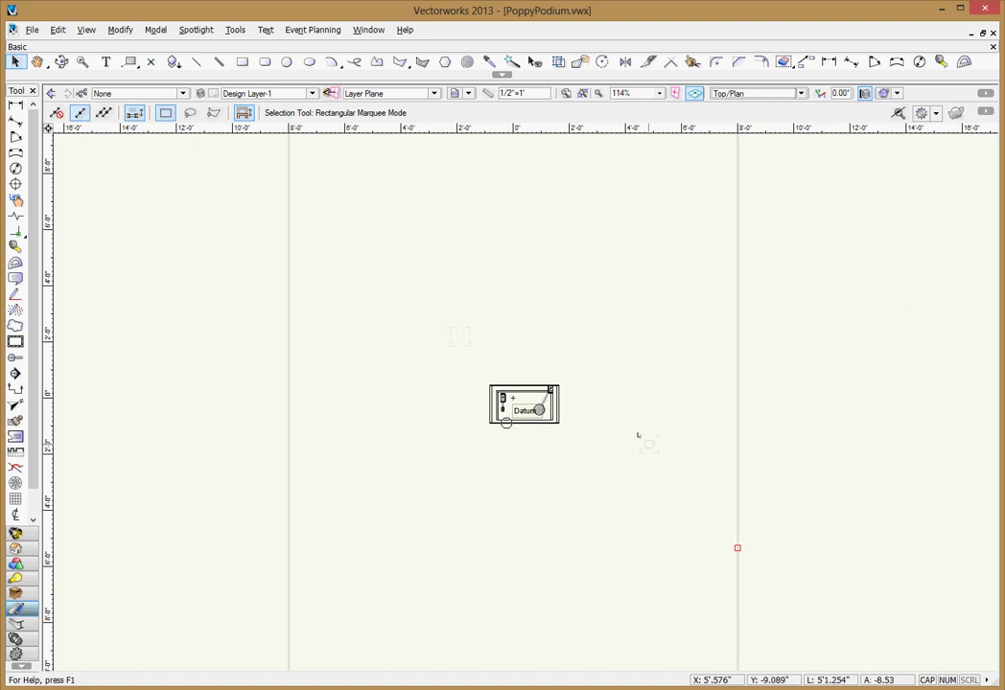
Review the document's sheet layers and the options for creating a new sheet layer, without adding one
left_click(206, 94)
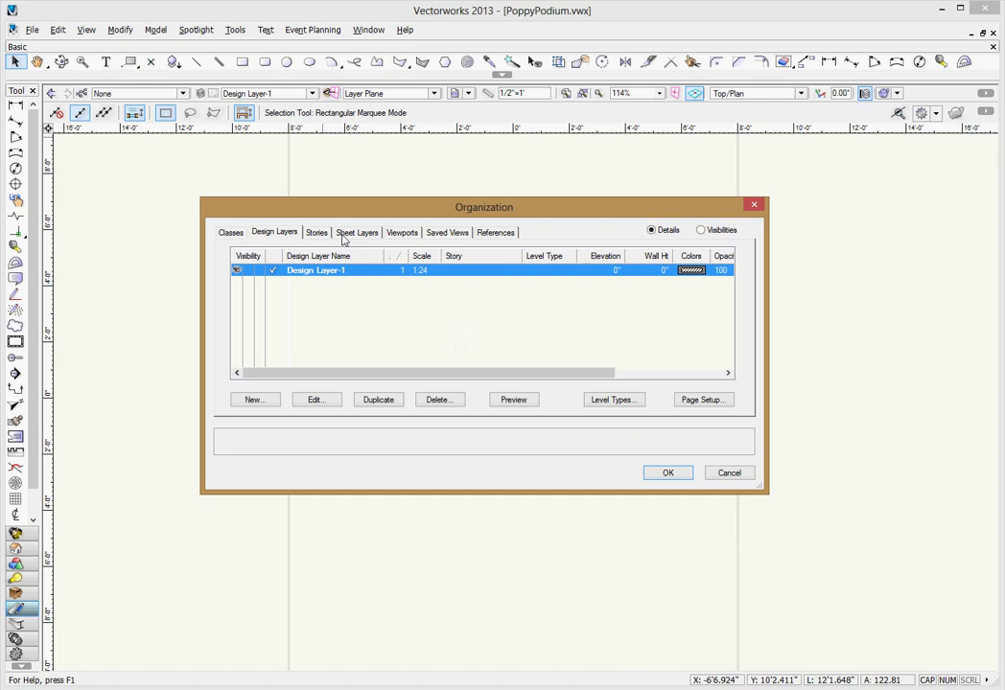
left_click(345, 234)
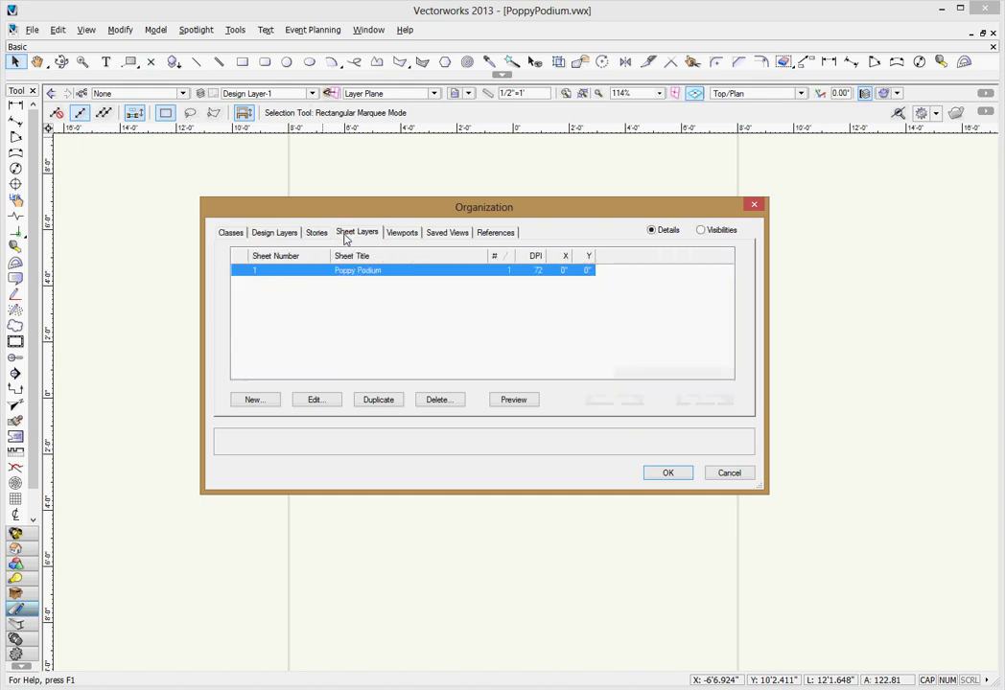
left_click(272, 396)
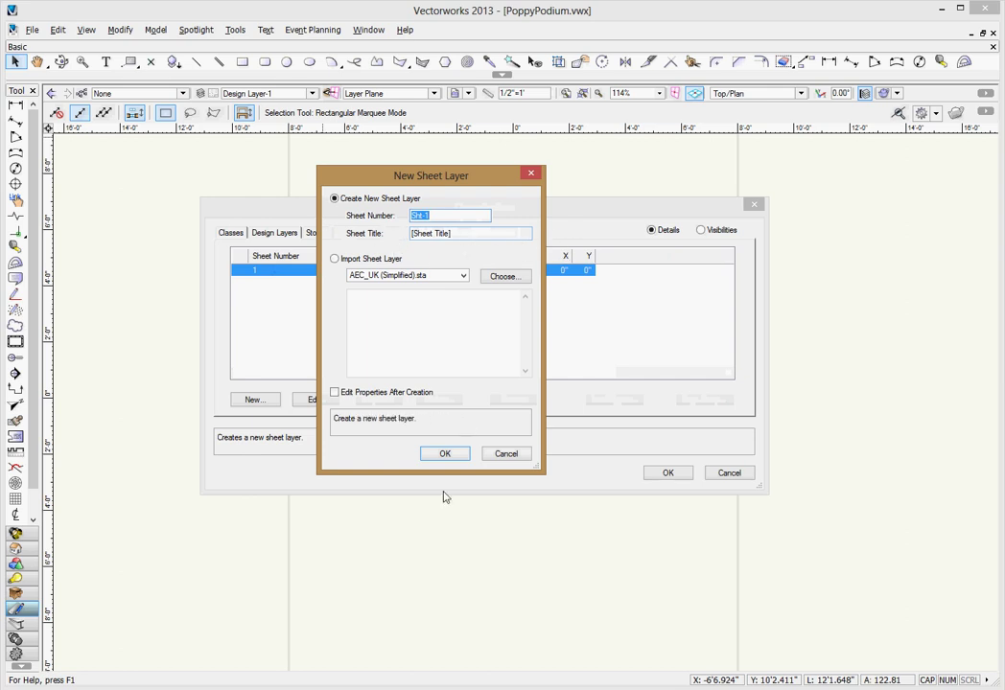
left_click(507, 453)
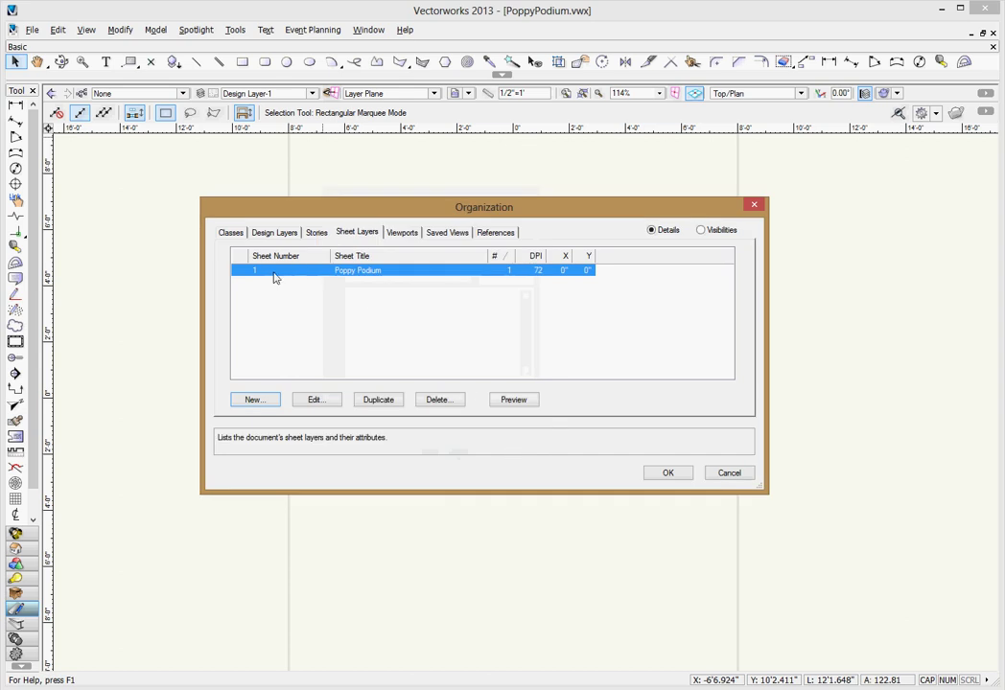
left_click(683, 474)
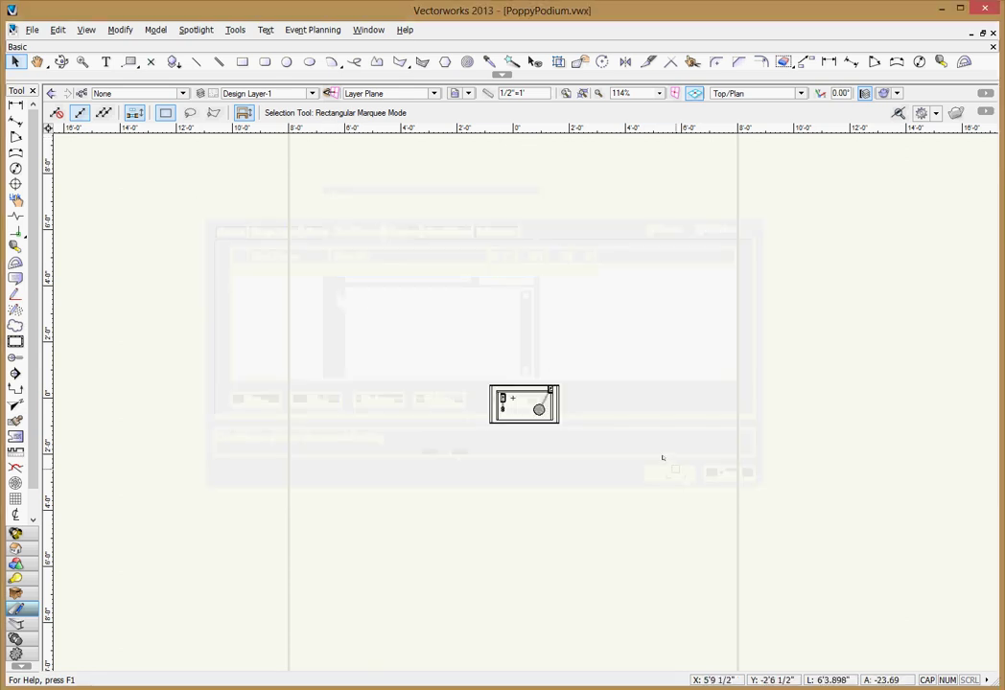
Switch to sheet layer 1 [Poppy Podium] and delete its existing front view viewport
left_click(313, 93)
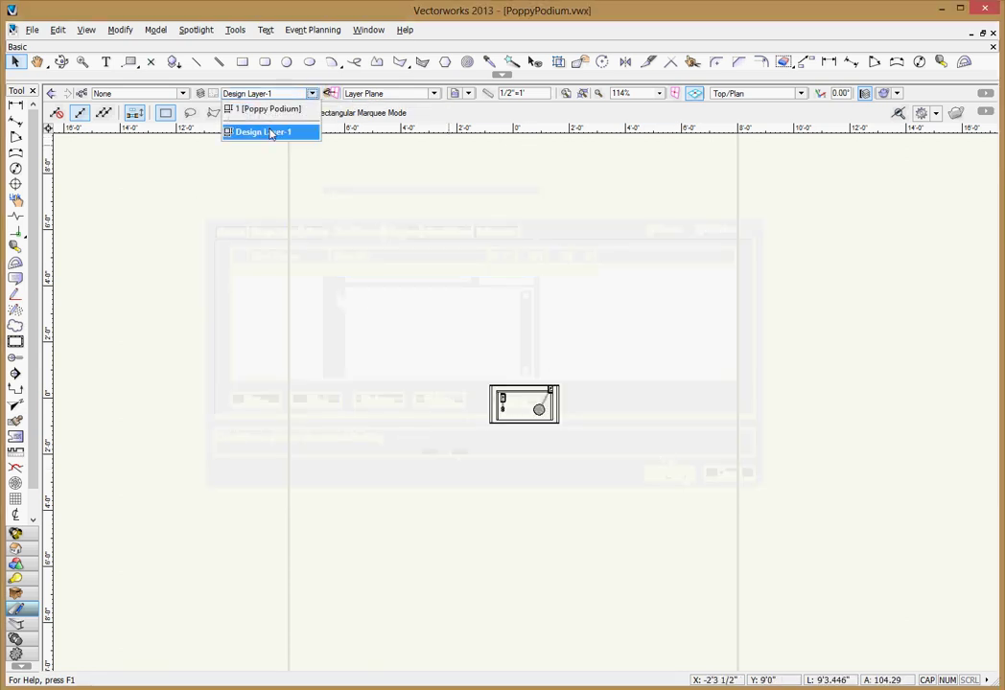
left_click(271, 109)
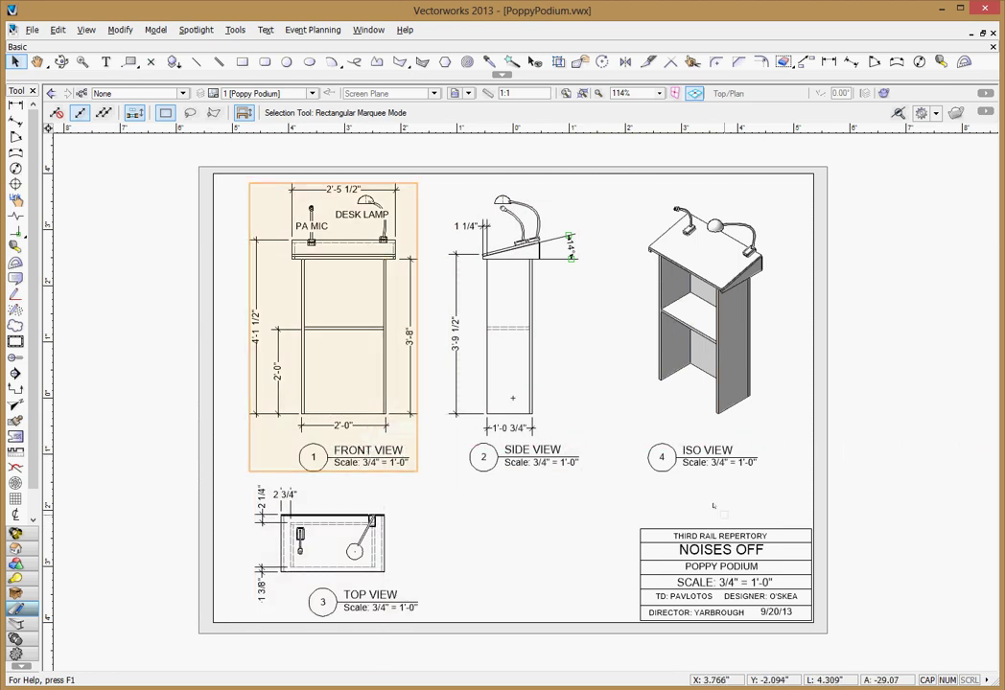
key("Delete")
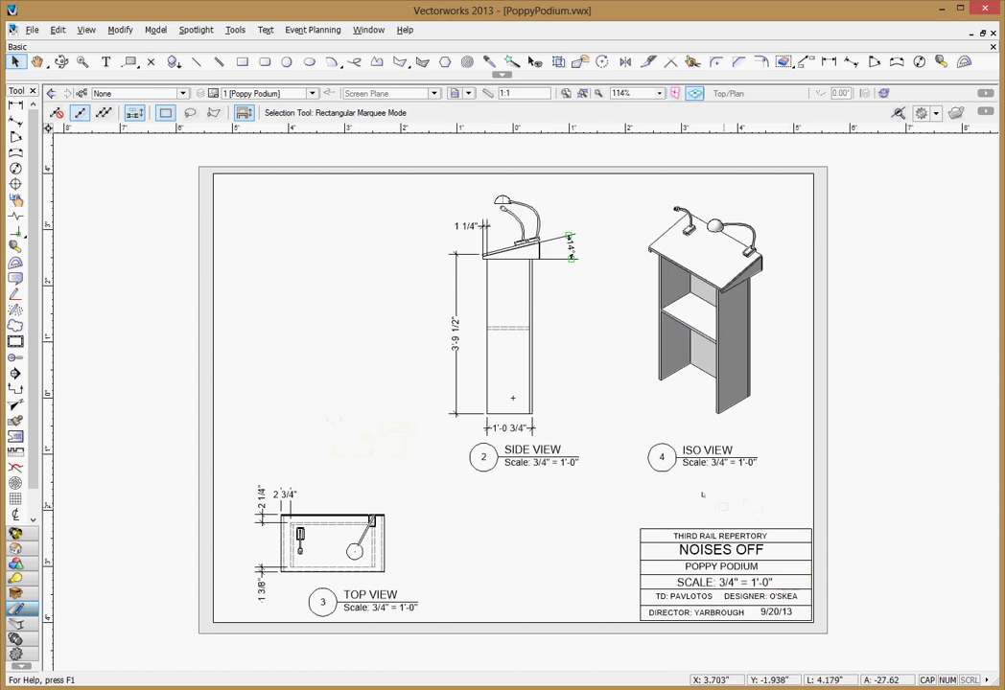
Start a new viewport with the drawing title FRONT VIEW, placed on sheet layer 1 [Poppy Podium]
left_click(86, 31)
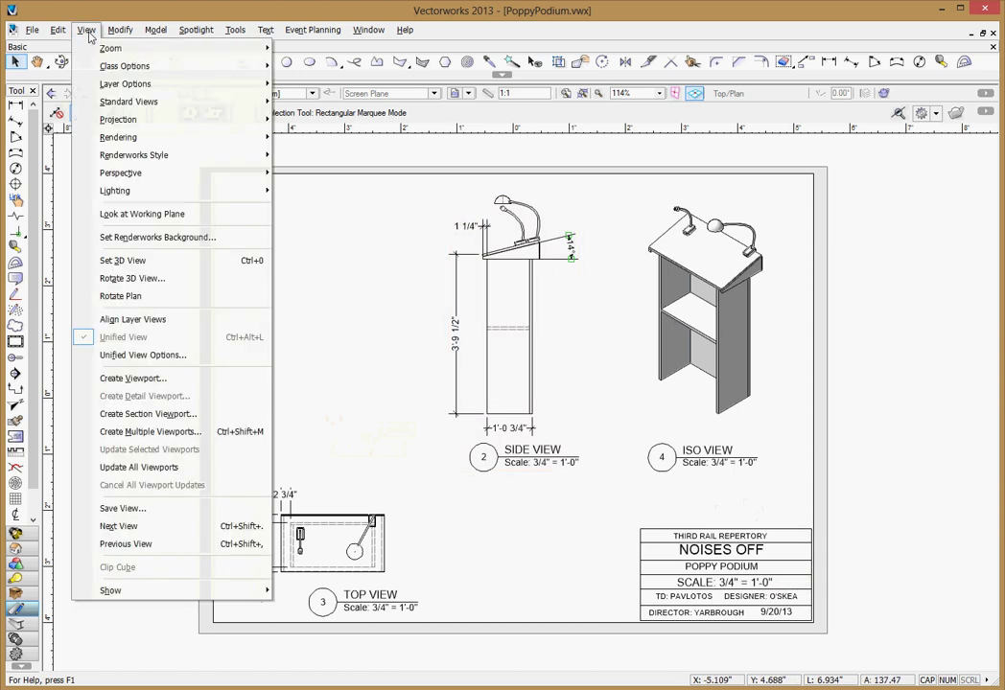
left_click(144, 382)
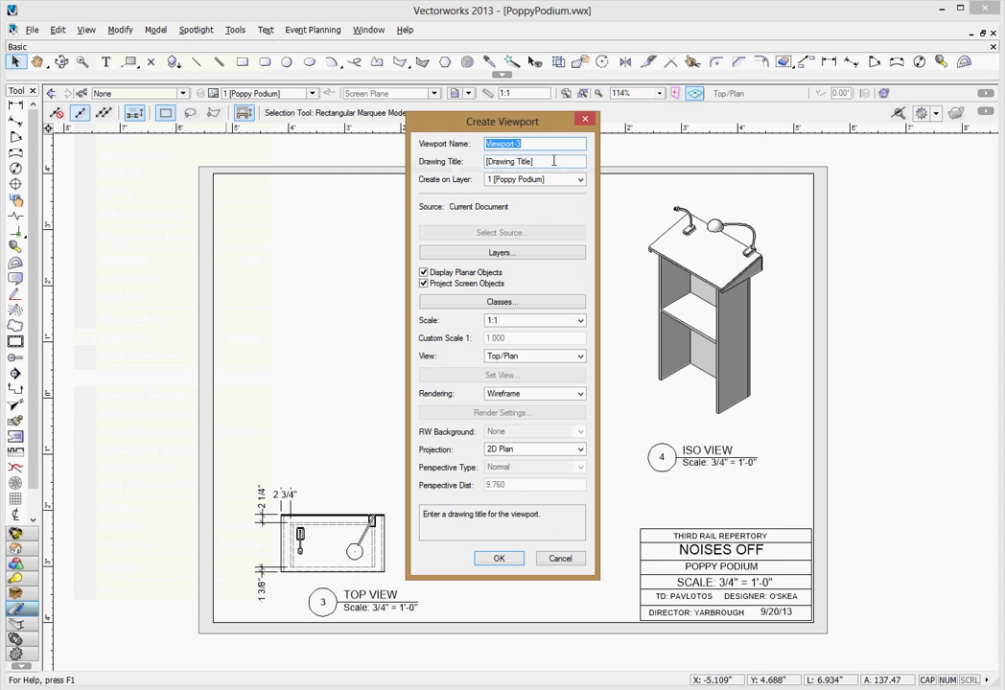
key("Tab")
type("FRON")
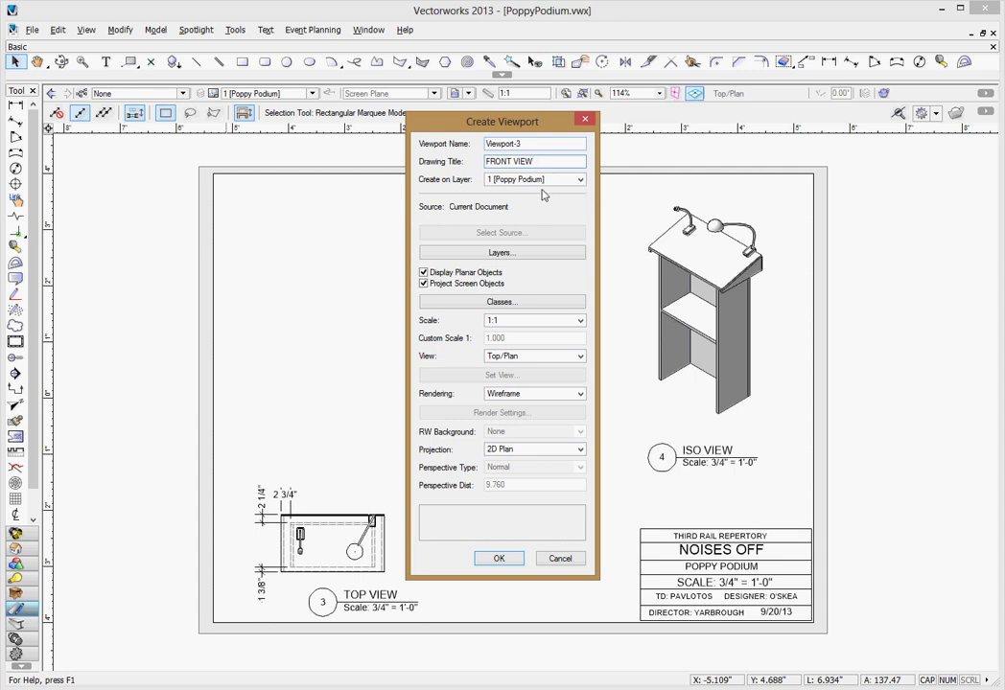
left_click(580, 181)
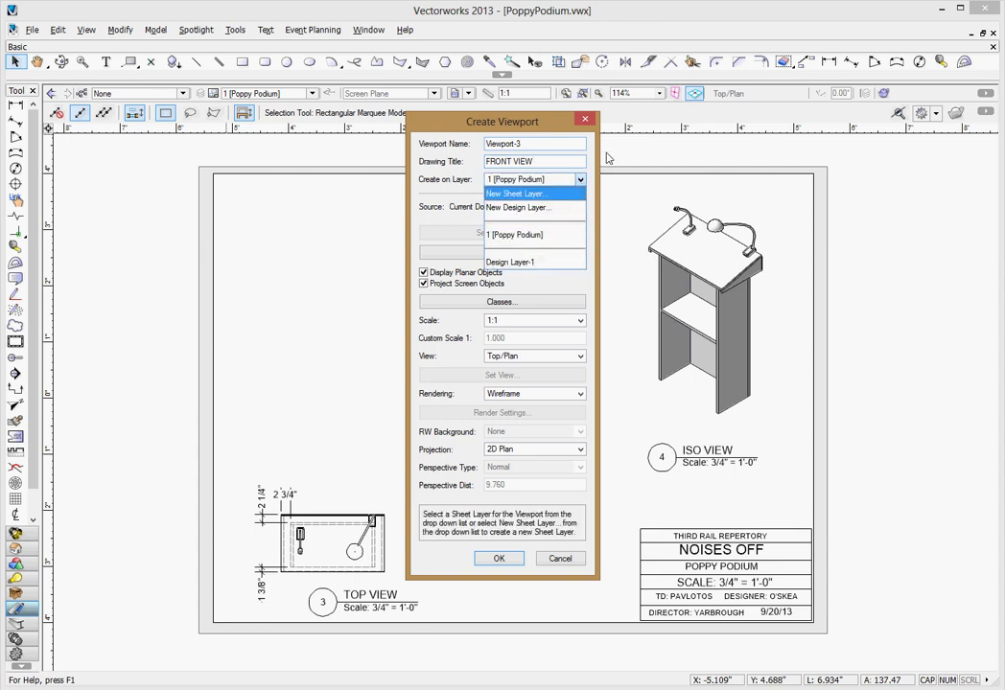
left_click(548, 236)
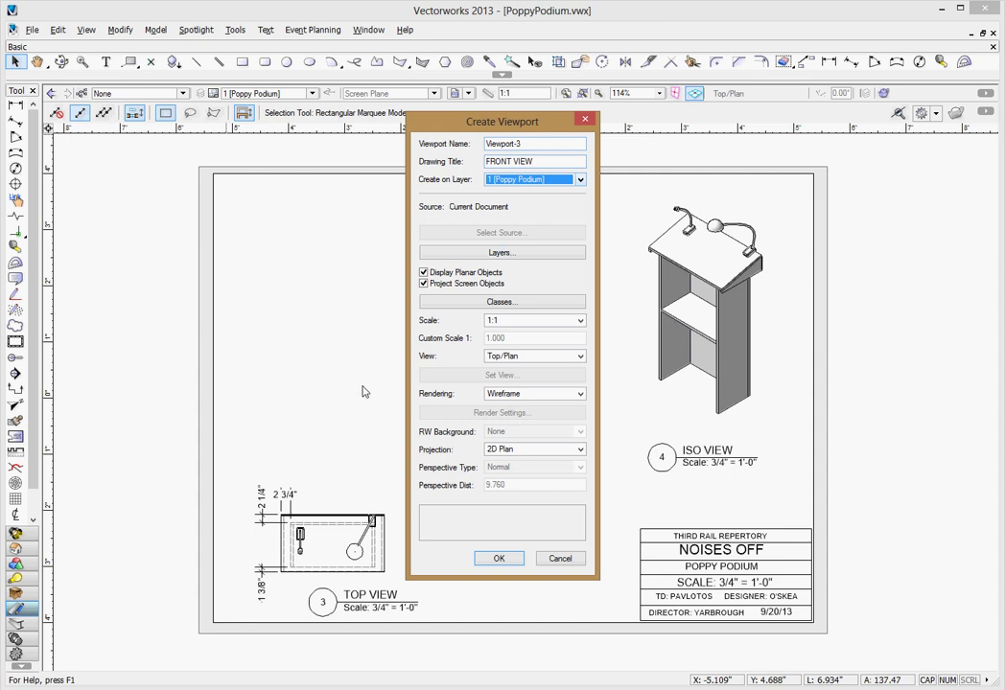
Make Design Layer-1 visible in the new viewport's layer properties
left_click(480, 253)
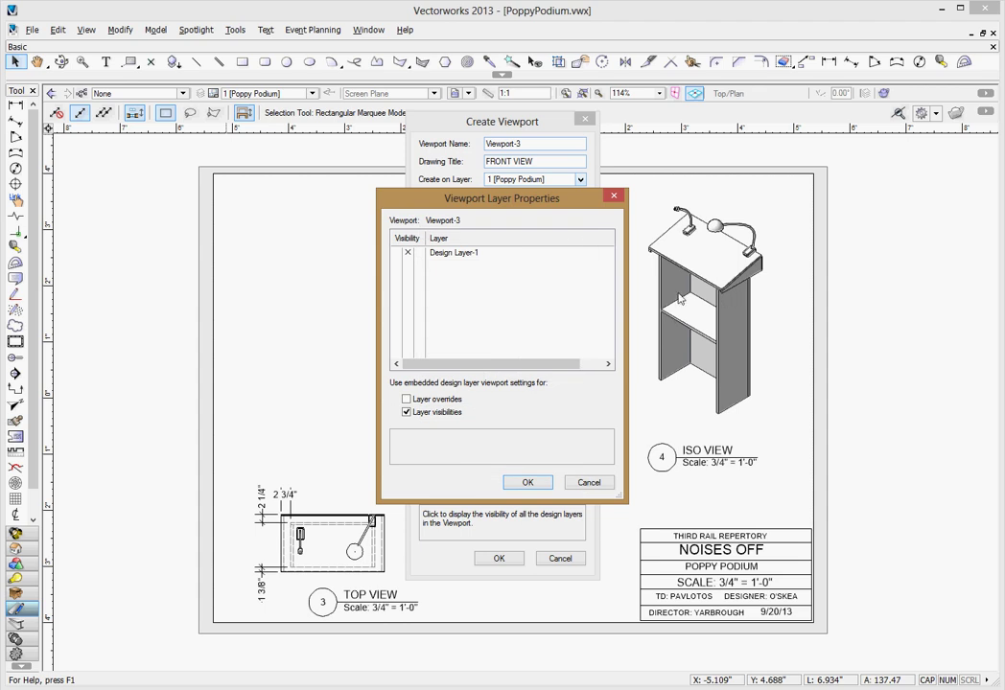
left_click(399, 255)
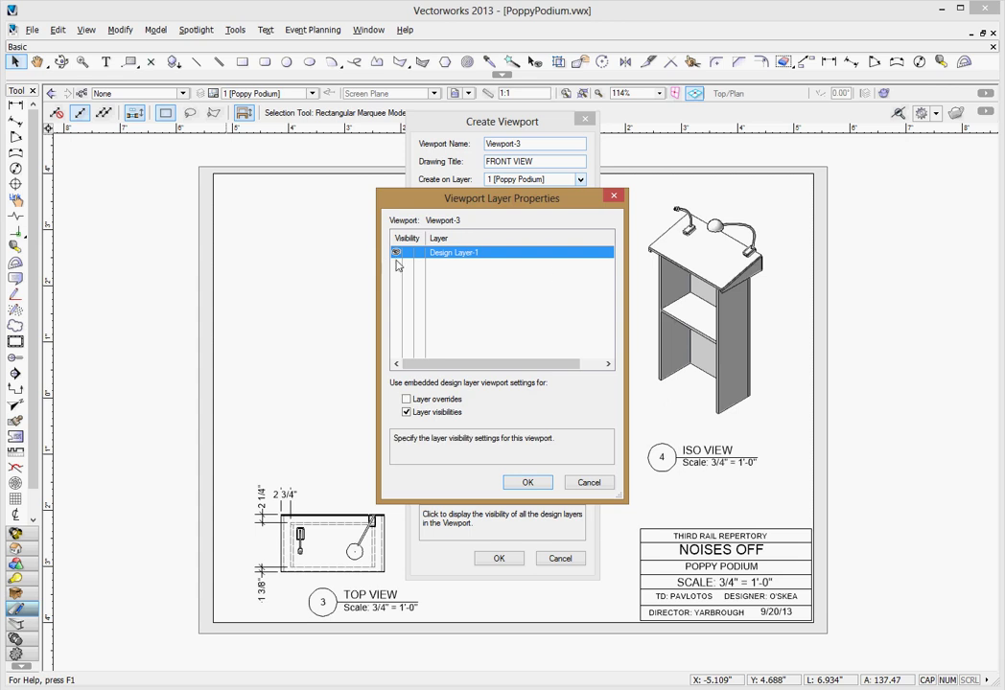
left_click(528, 482)
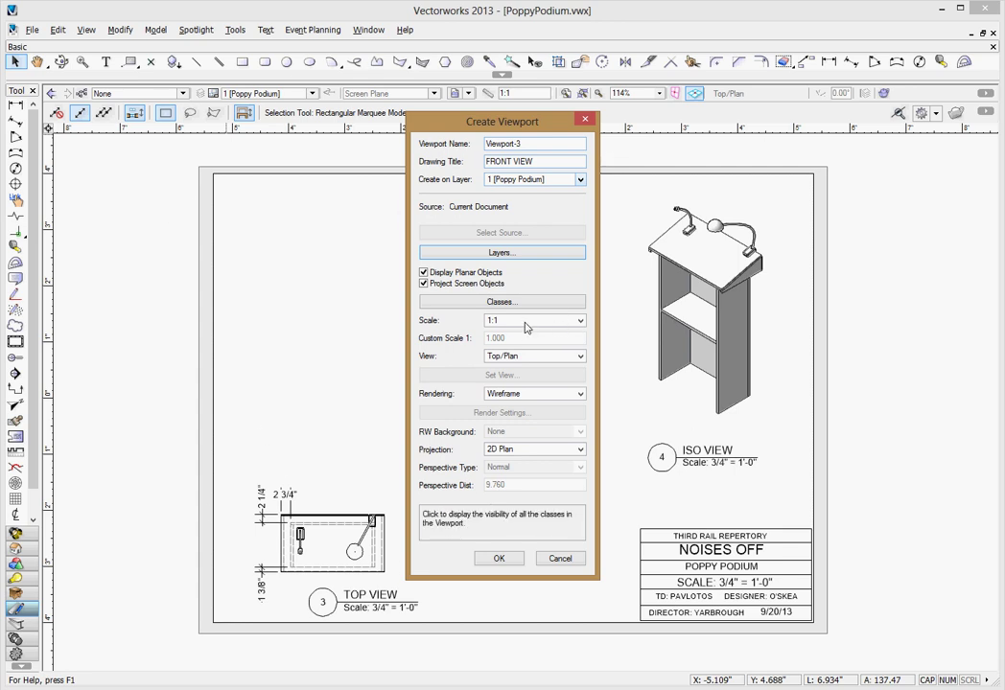
Set the new viewport's scale to 3/4"=1'0" and its view to Front
left_click(582, 322)
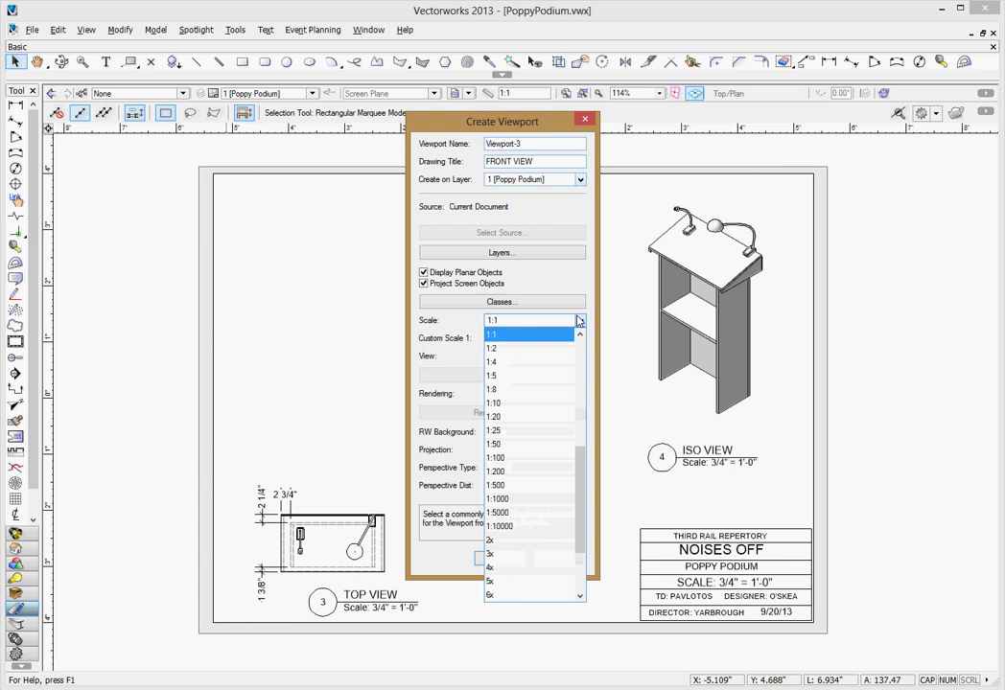
scroll(531, 384, "up", 6)
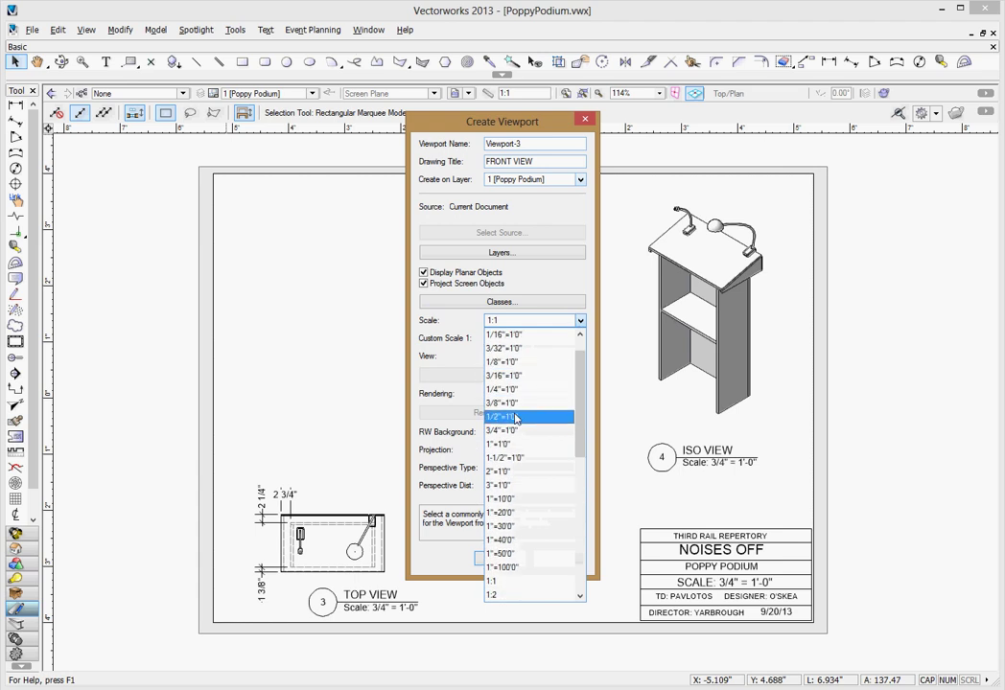
left_click(517, 432)
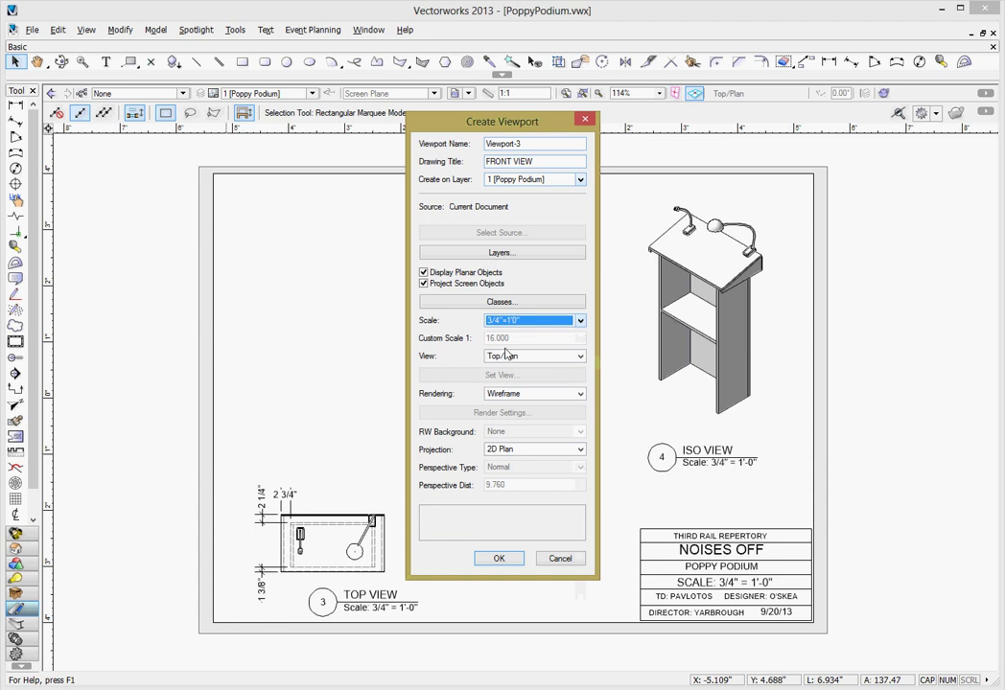
left_click(575, 356)
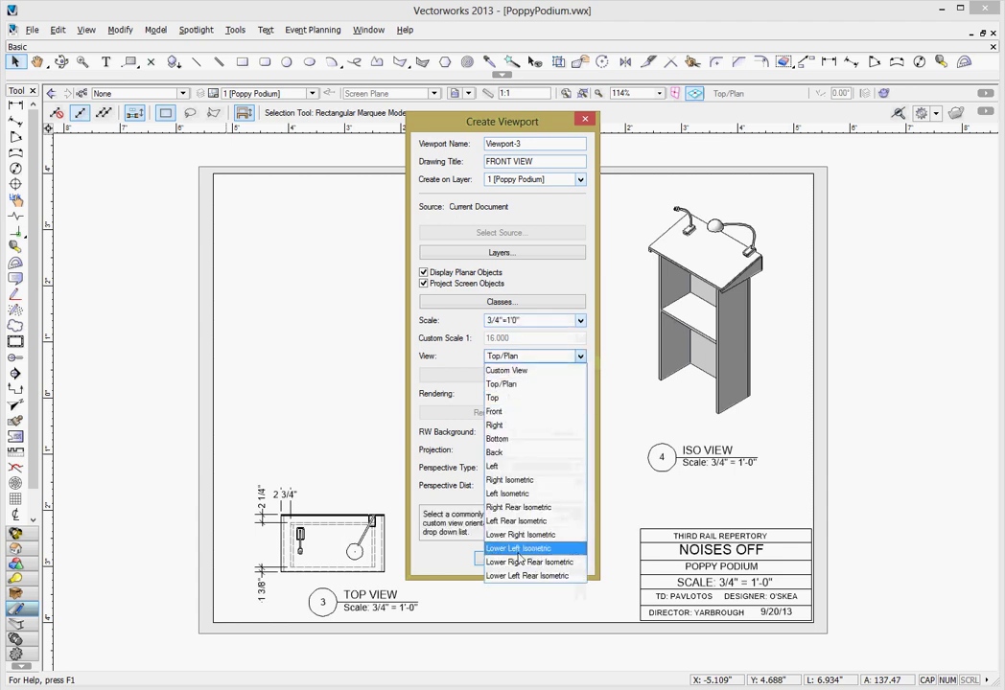
left_click(528, 413)
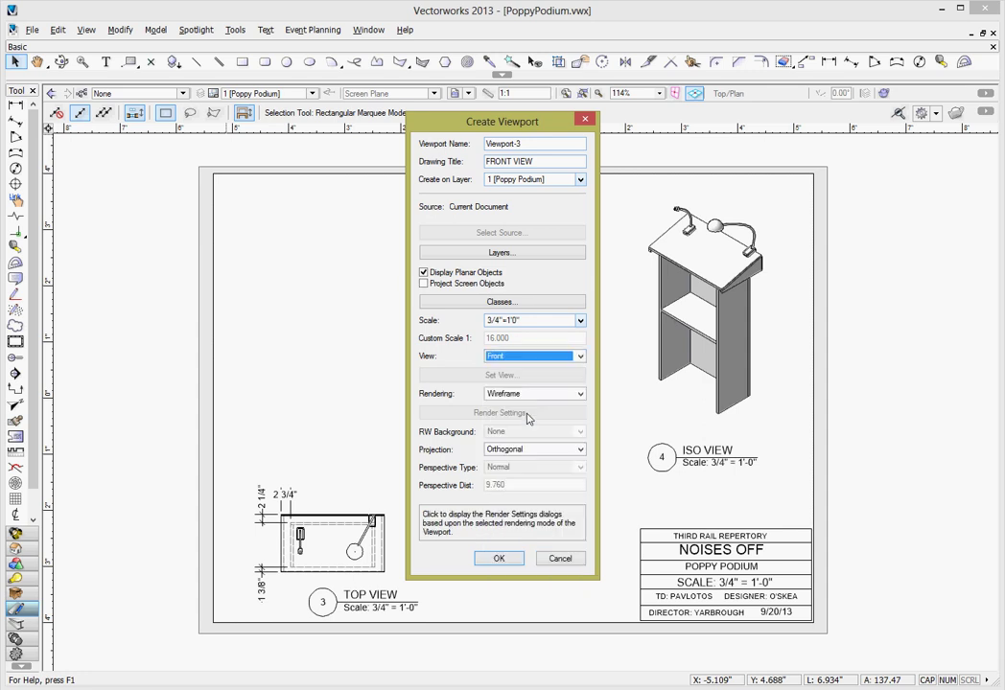
Set the viewport's rendering to Dashed Hidden line and create the viewport
left_click(531, 395)
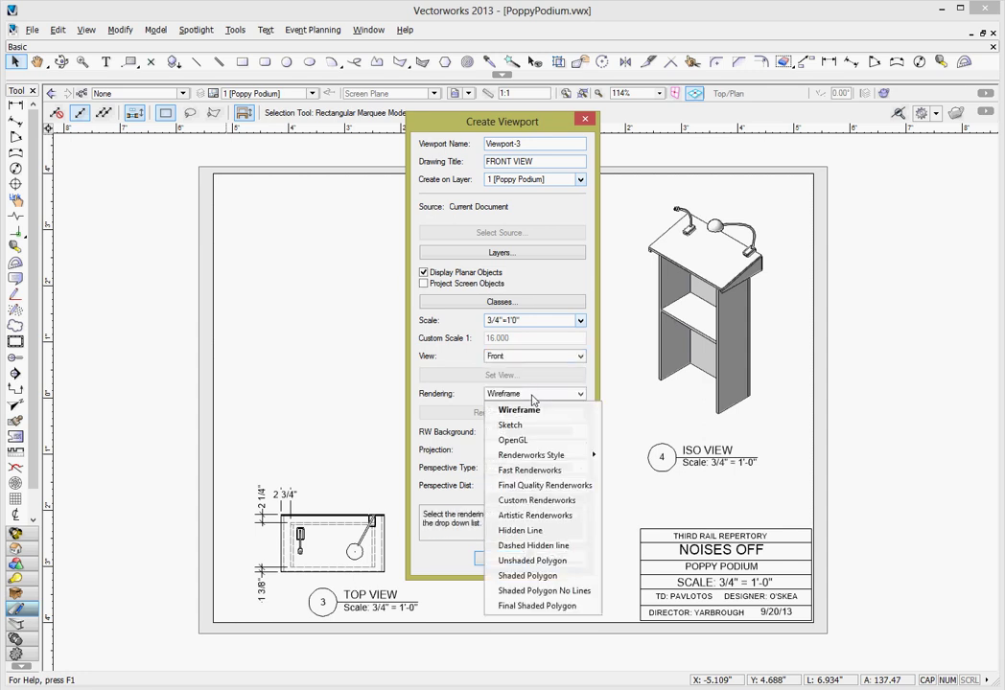
left_click(537, 546)
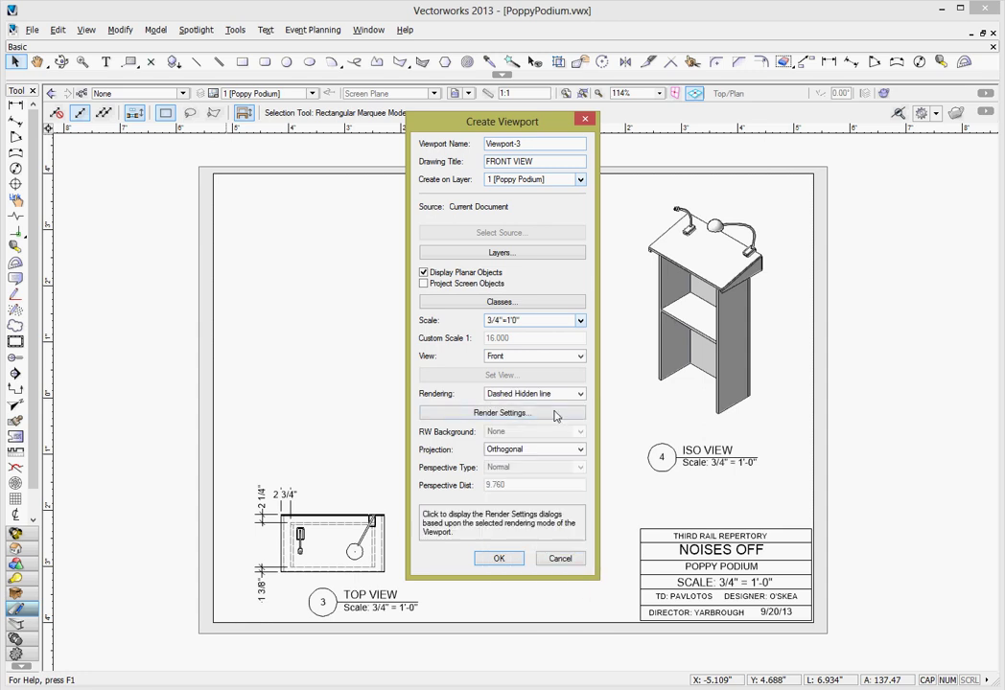
left_click(499, 558)
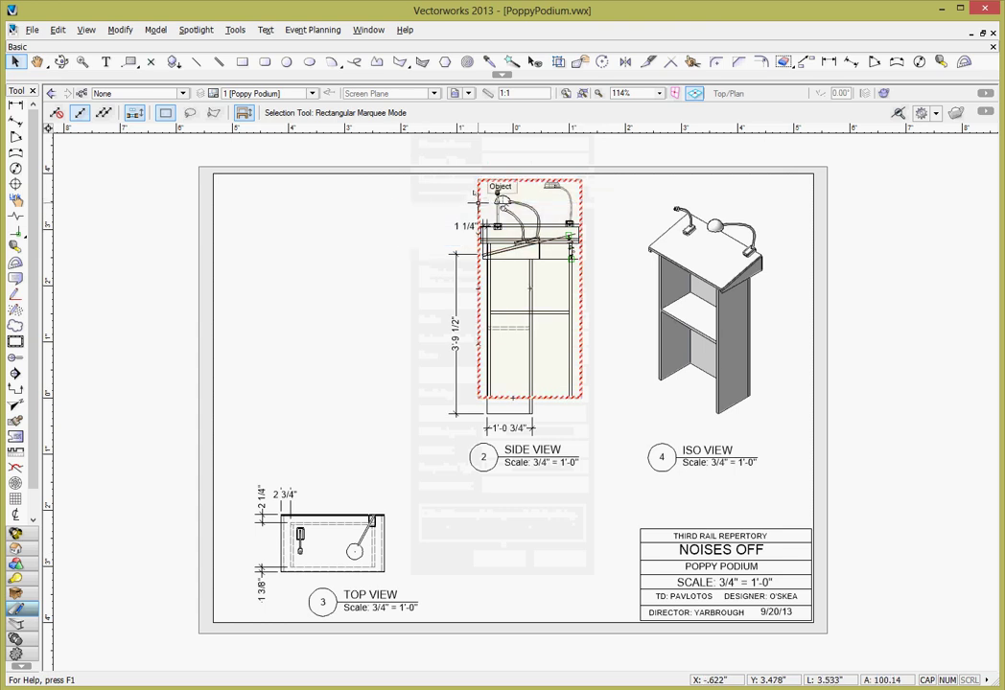
Move the new front view viewport into the empty sheet area above the top view, beside the side view
left_click_drag(482, 197, 296, 227)
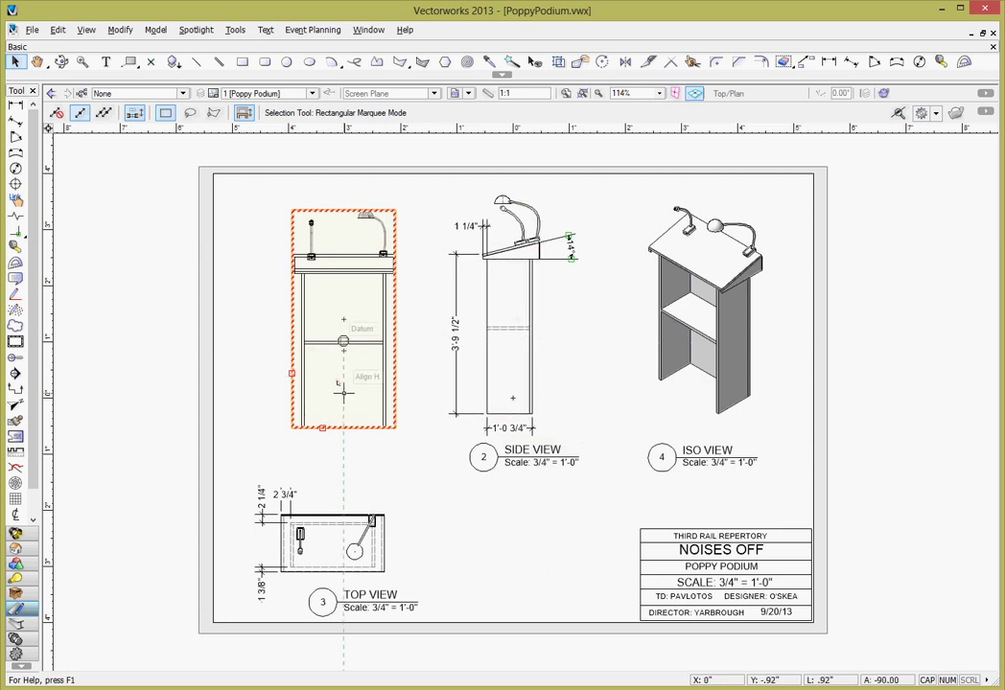
right_click(295, 363)
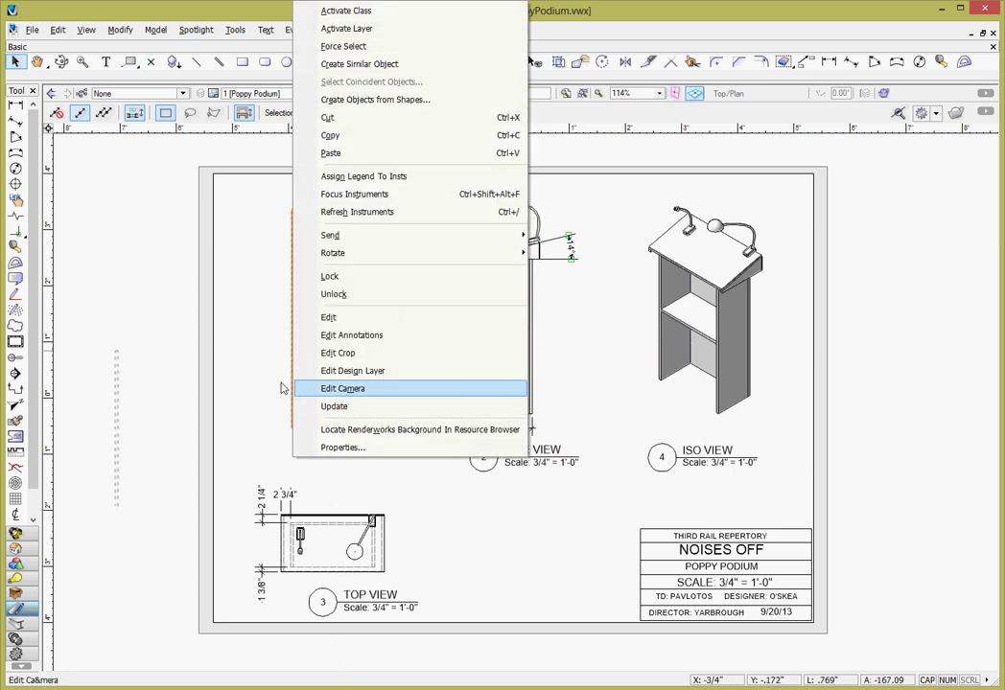
left_click(281, 385)
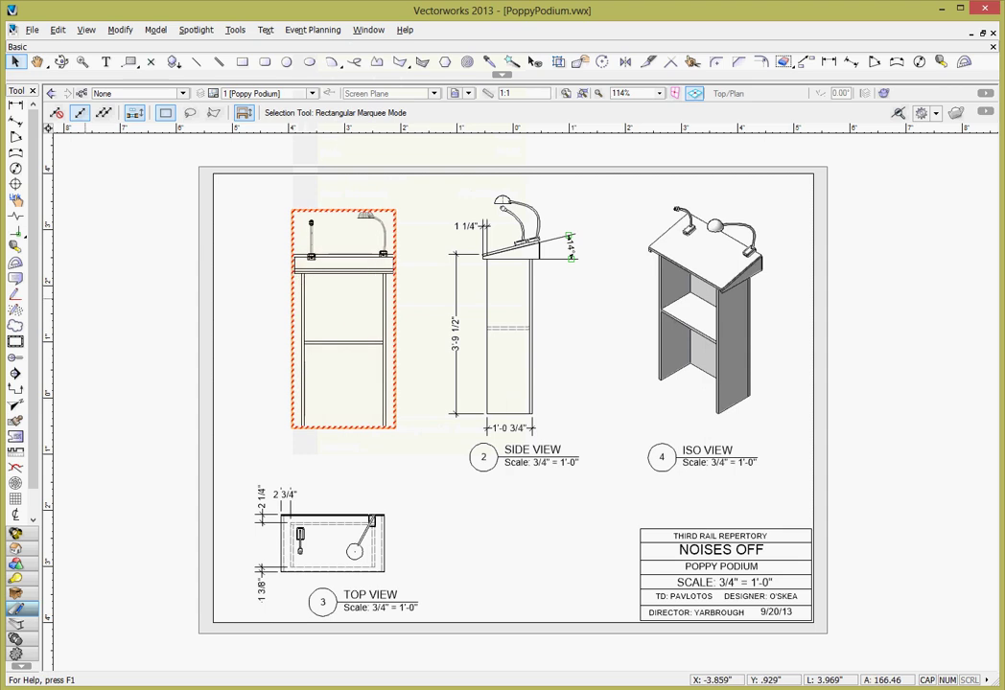
Update the front view viewport so that its current rendering is regenerated, and deselect it
key("ctrl+i")
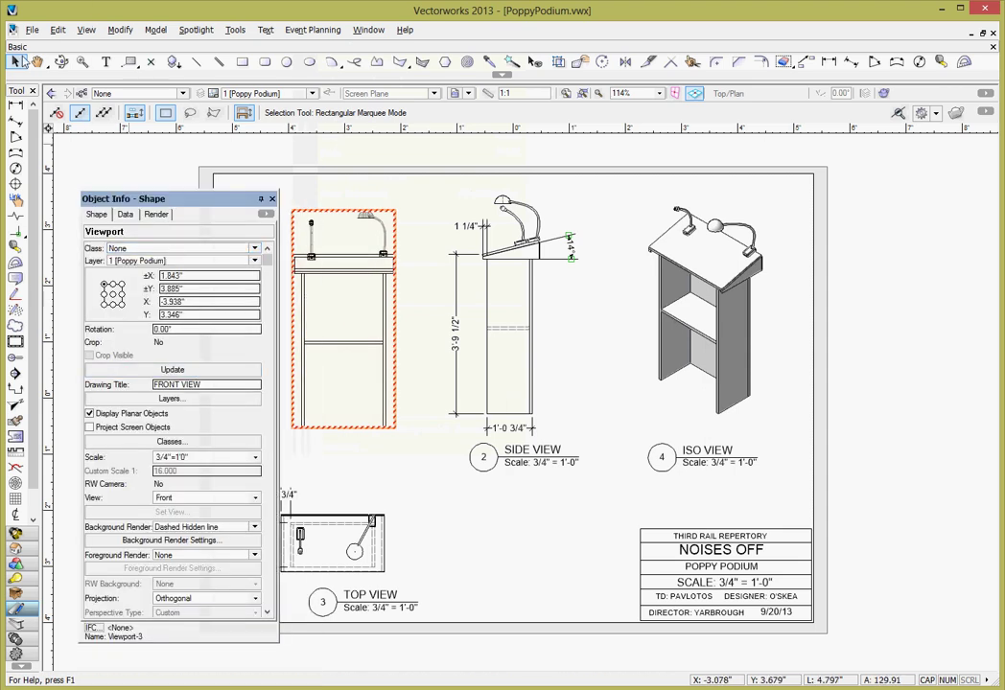
left_click(201, 372)
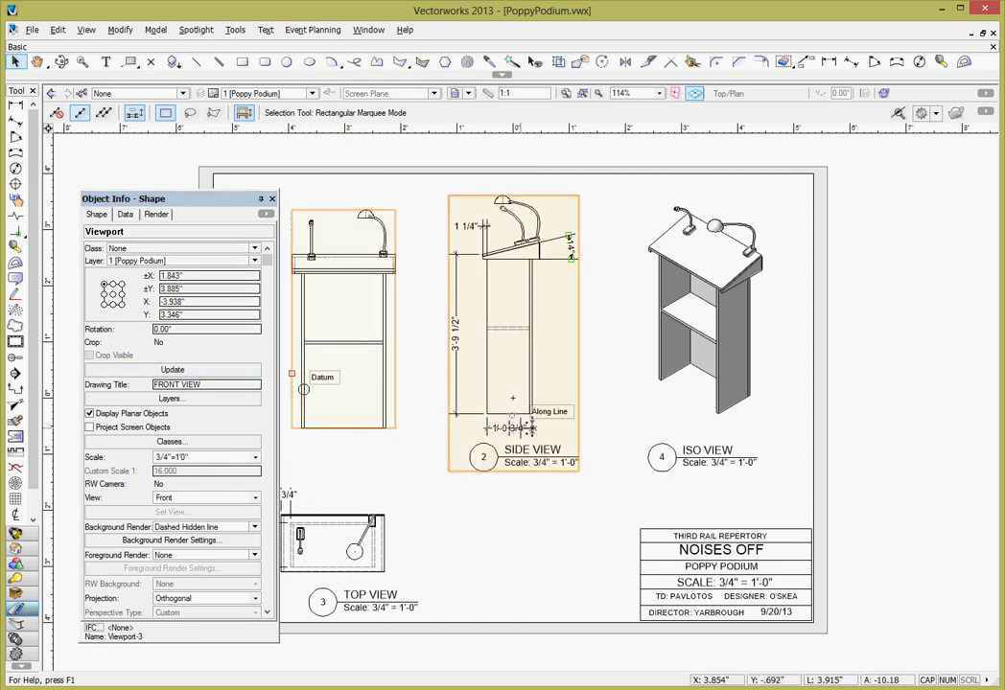
left_click(444, 547)
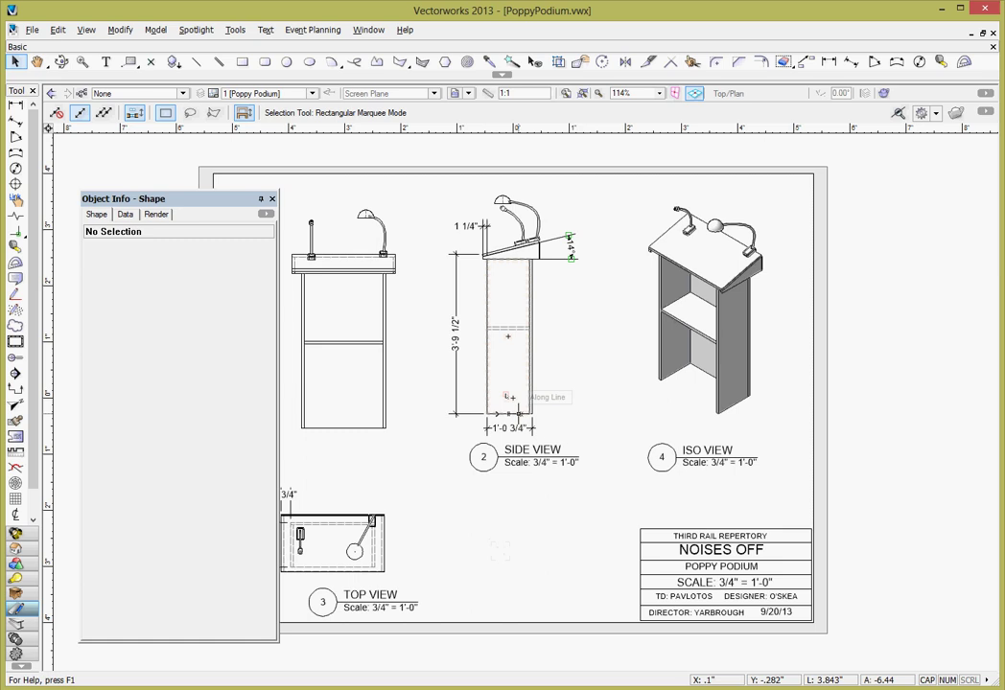
Move the front view viewport up so its base lines up with the side view's base, and clear the object properties palette away
left_click(369, 374)
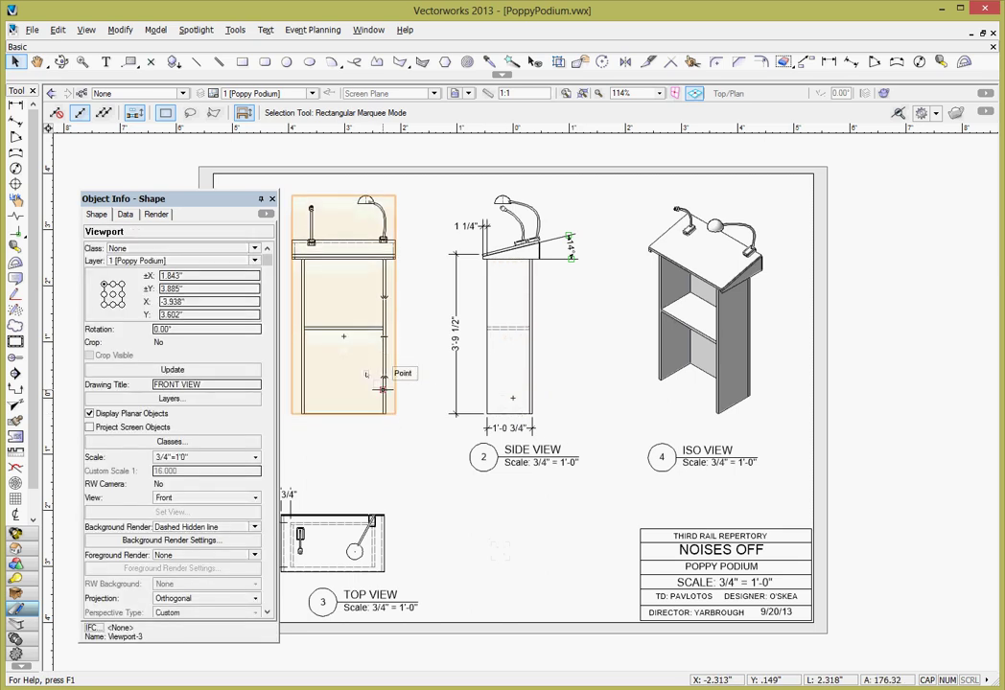
left_click_drag(367, 375, 368, 368)
left_click(395, 423)
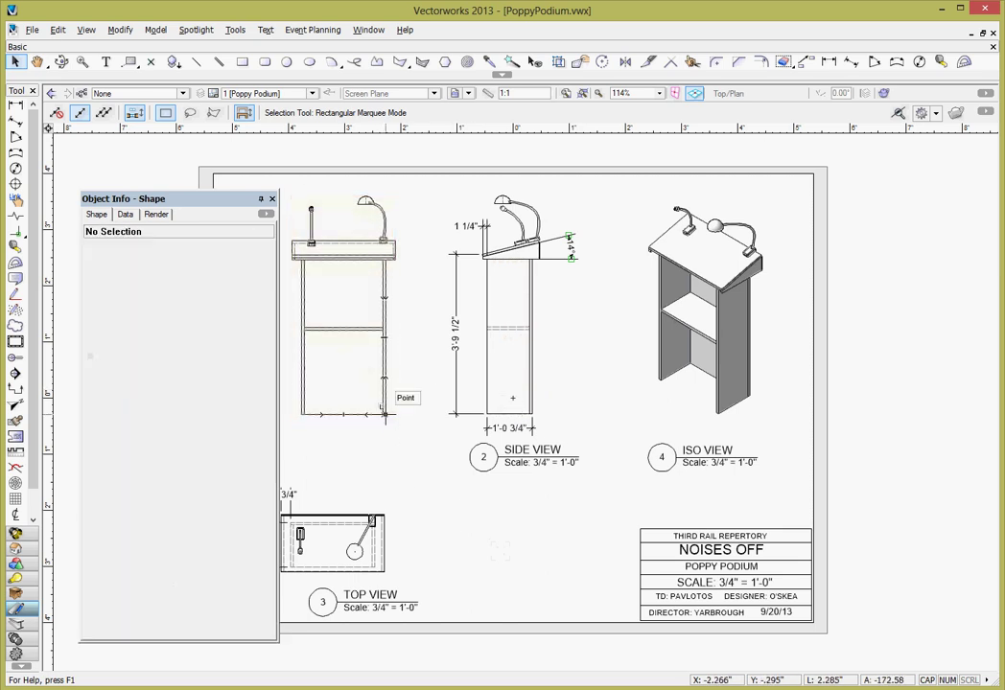
left_click_drag(198, 200, 75, 199)
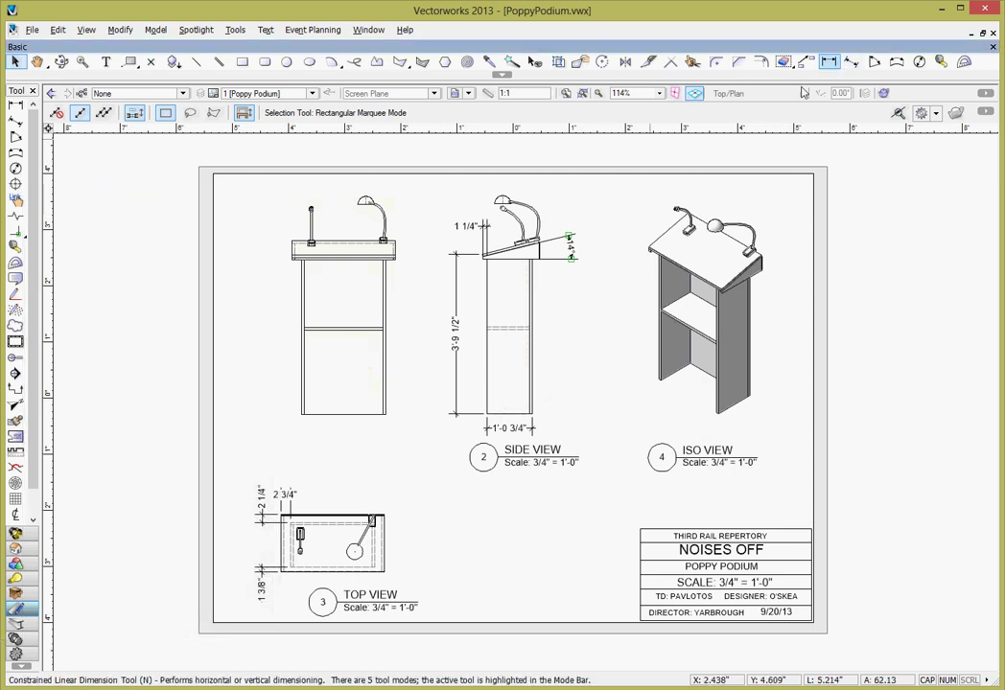
Try to dimension the front view's overall height directly on the sheet layer with the Constrained Linear Dimension tool
left_click(828, 61)
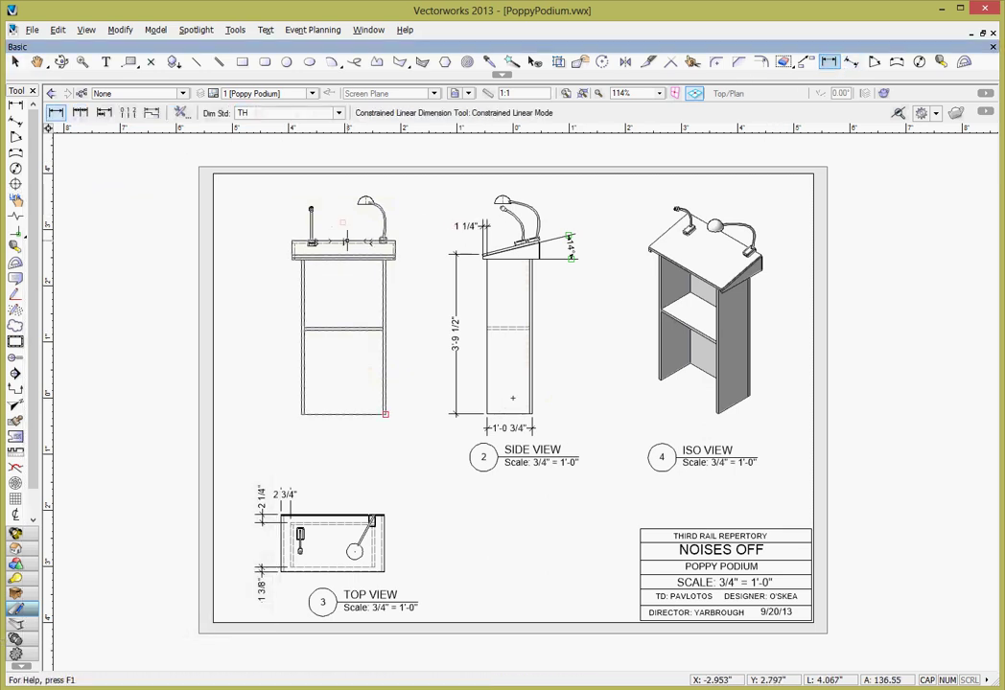
left_click(293, 243)
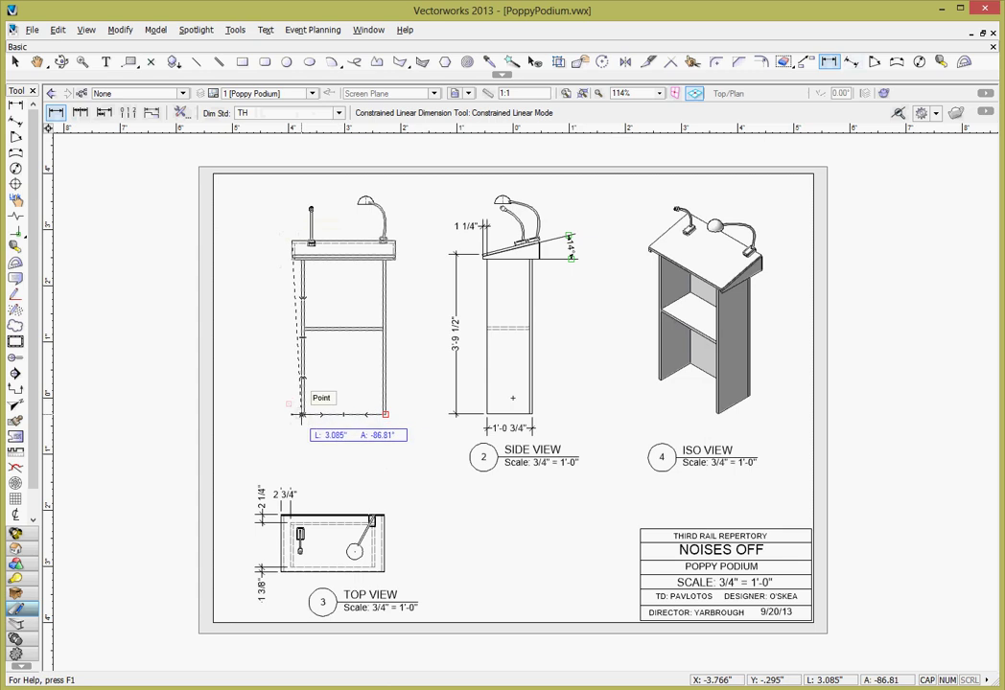
left_click(302, 414)
scroll(282, 342, "up", 4)
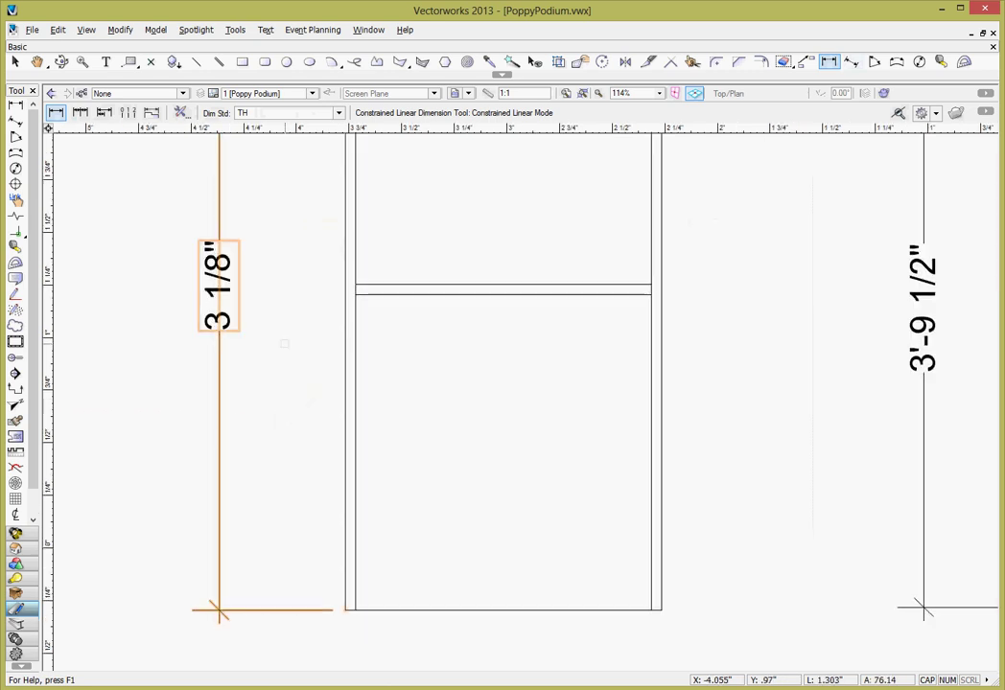
scroll(284, 343, "down", 4)
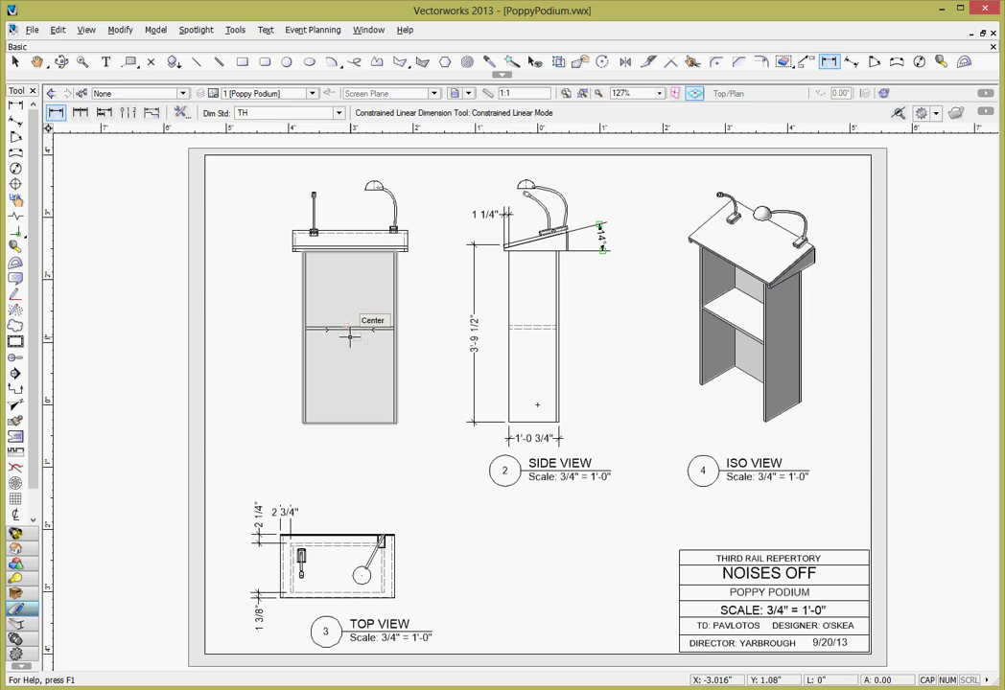
Open the front view viewport's annotations for editing
left_click(24, 61)
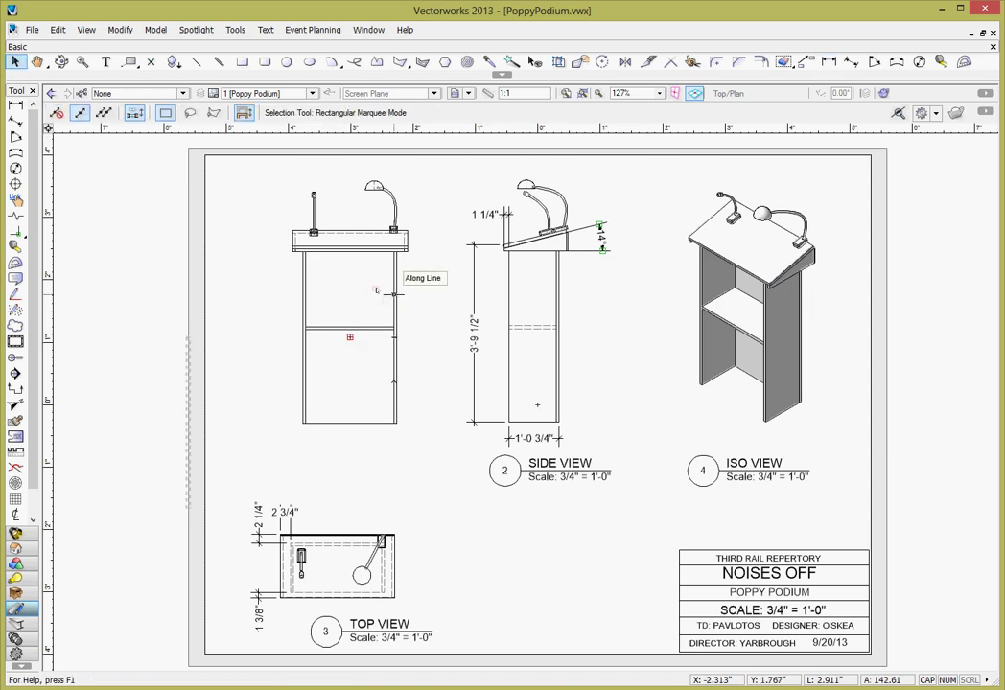
left_click(379, 288)
right_click(389, 288)
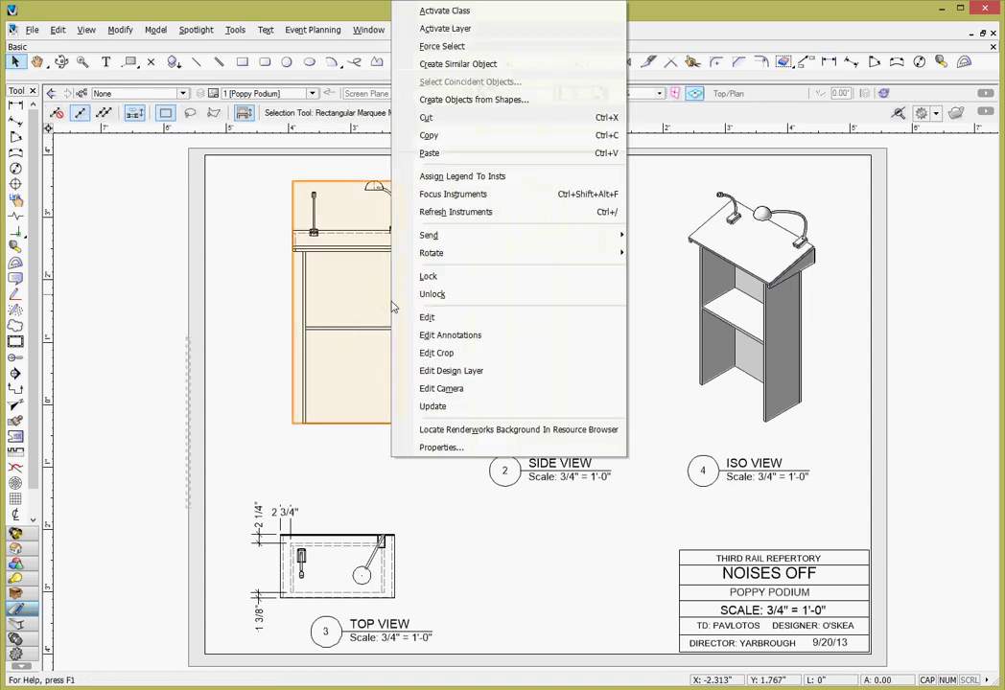
left_click(486, 342)
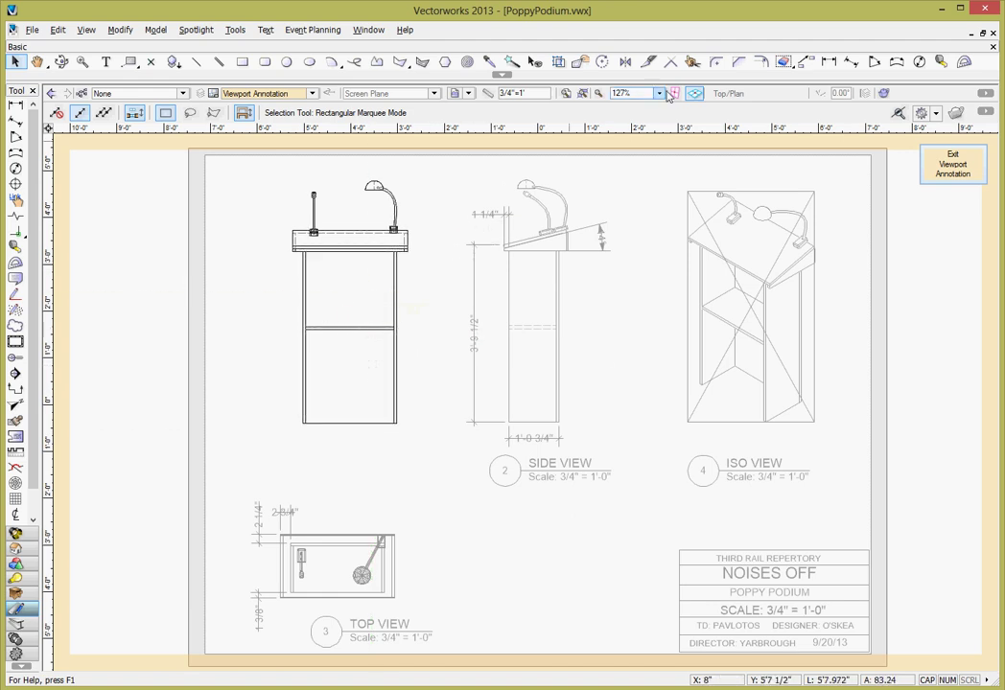
Dimension the podium's overall height from its base to the top edge of the desk, placing the dimension left of the front view
left_click(830, 62)
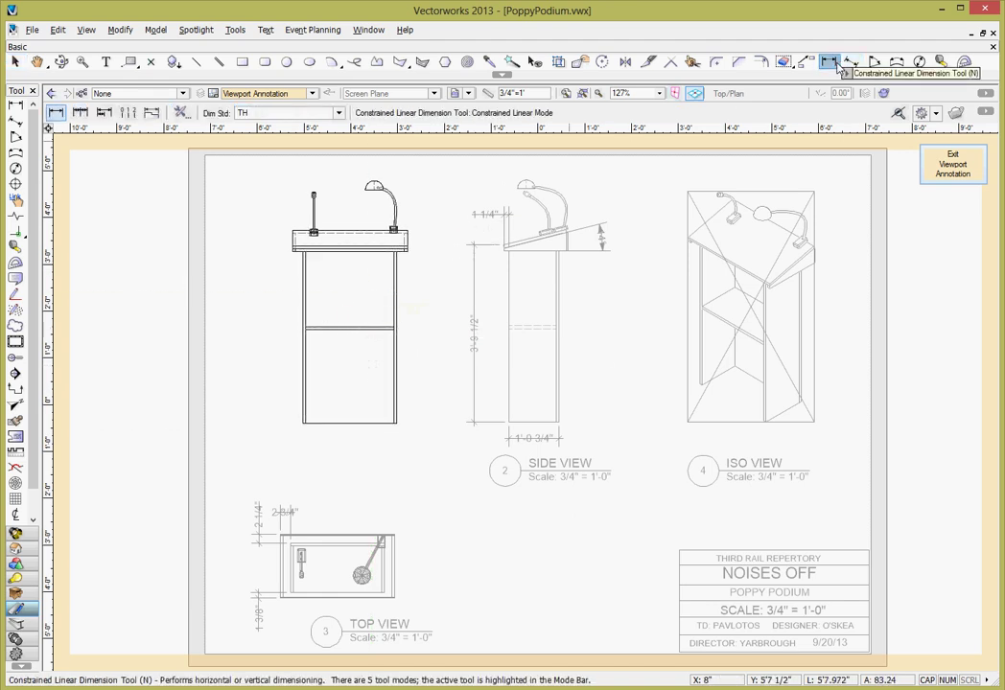
left_click(303, 422)
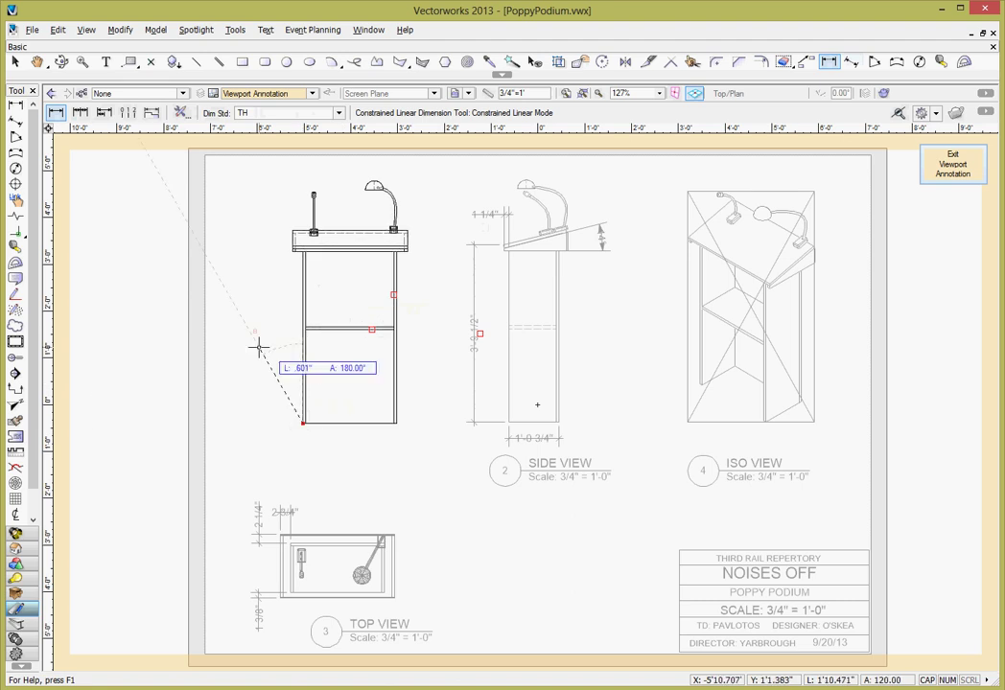
left_click(294, 232)
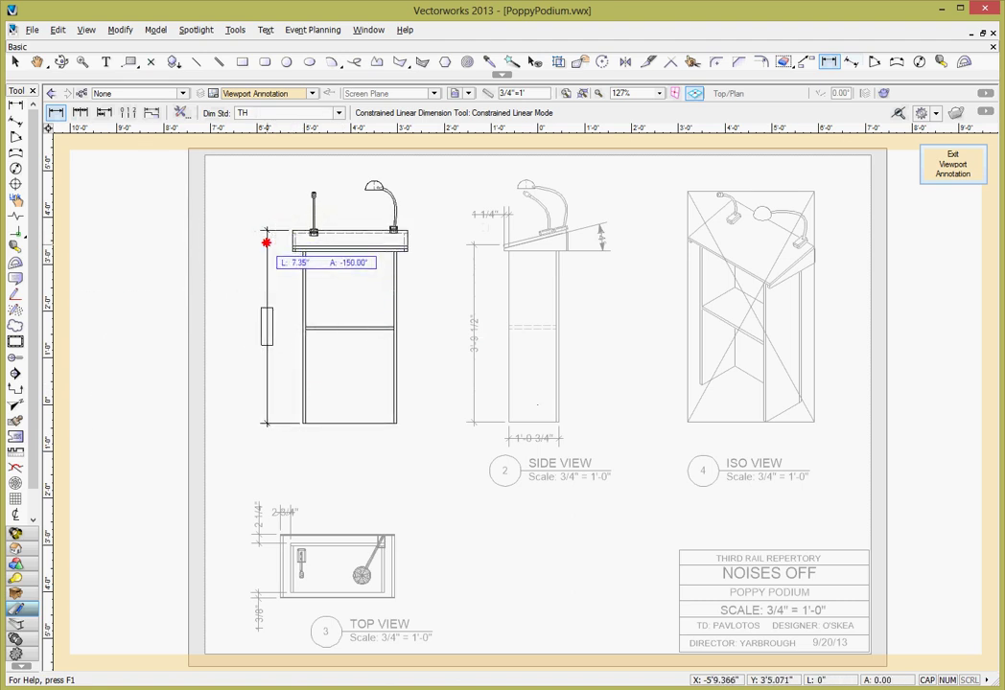
left_click(266, 242)
scroll(316, 331, "up", 2)
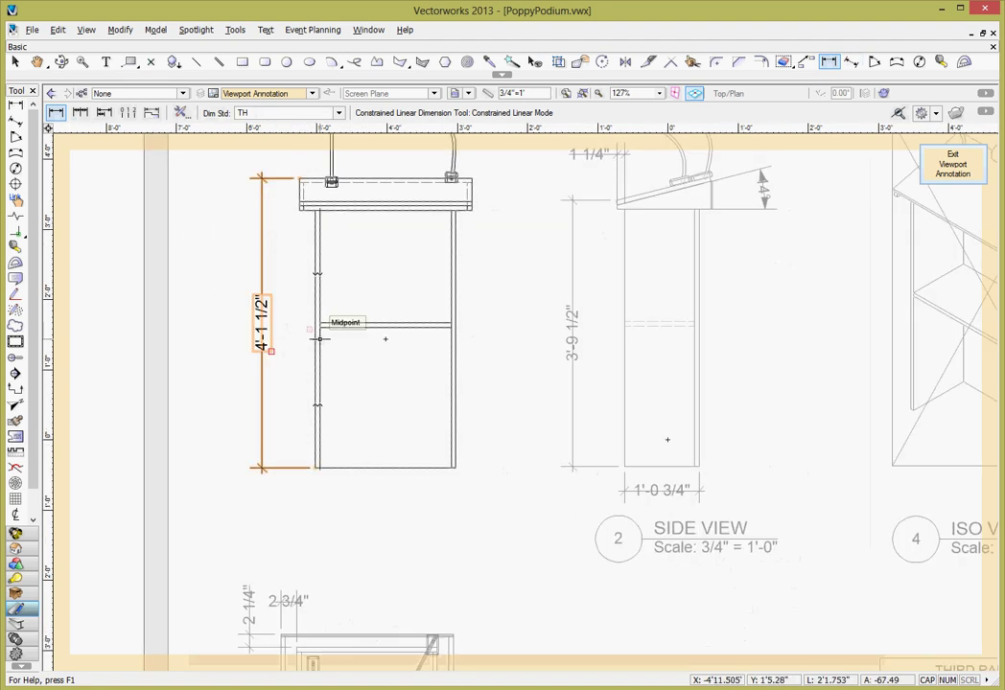
Dimension the height from the podium's base to the underside of the shelf, placing the dimension right of the front view
scroll(320, 339, "down", 2)
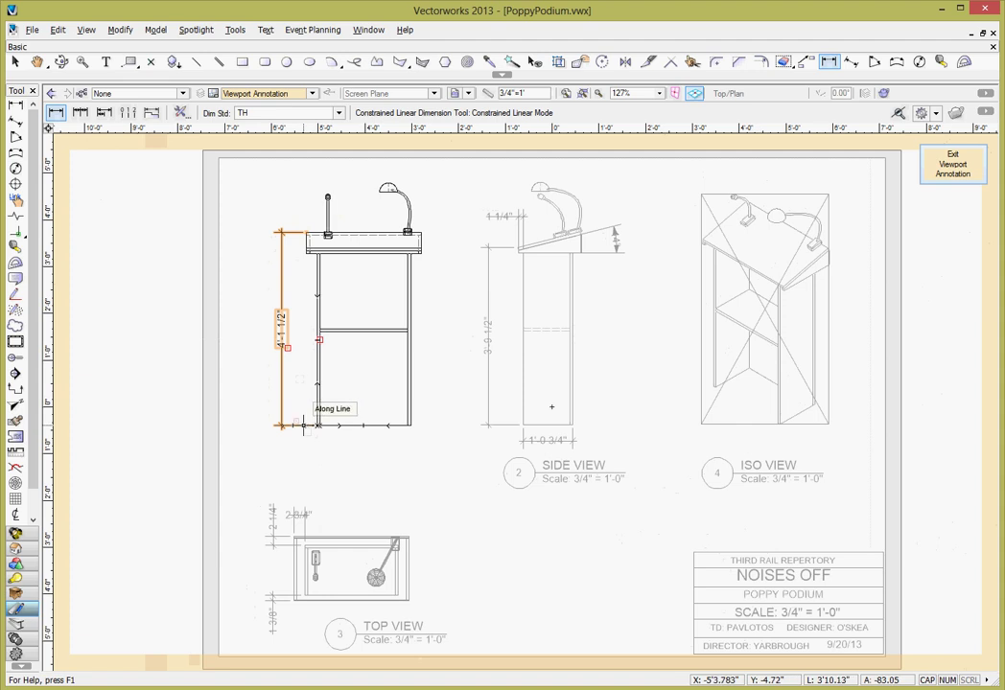
scroll(436, 342, "up", 2)
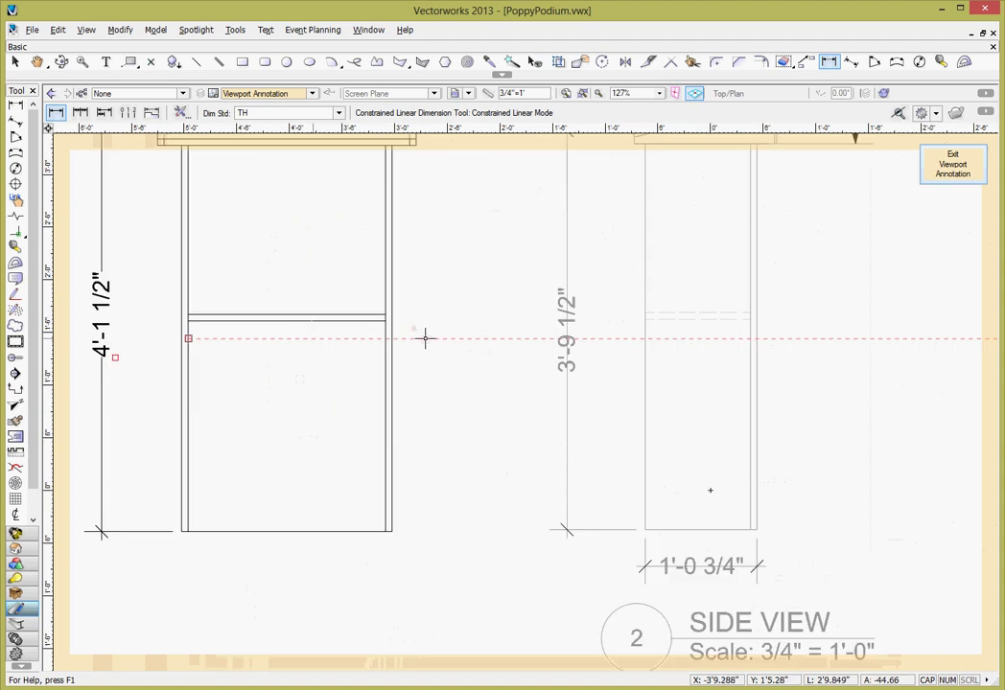
left_click(385, 320)
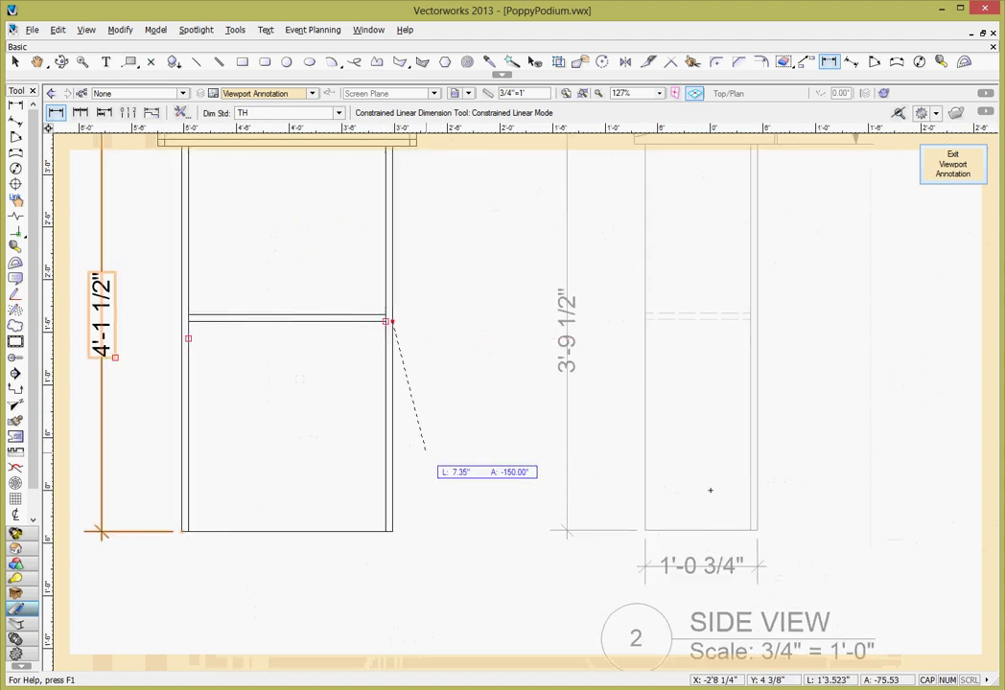
left_click(388, 528)
left_click(437, 505)
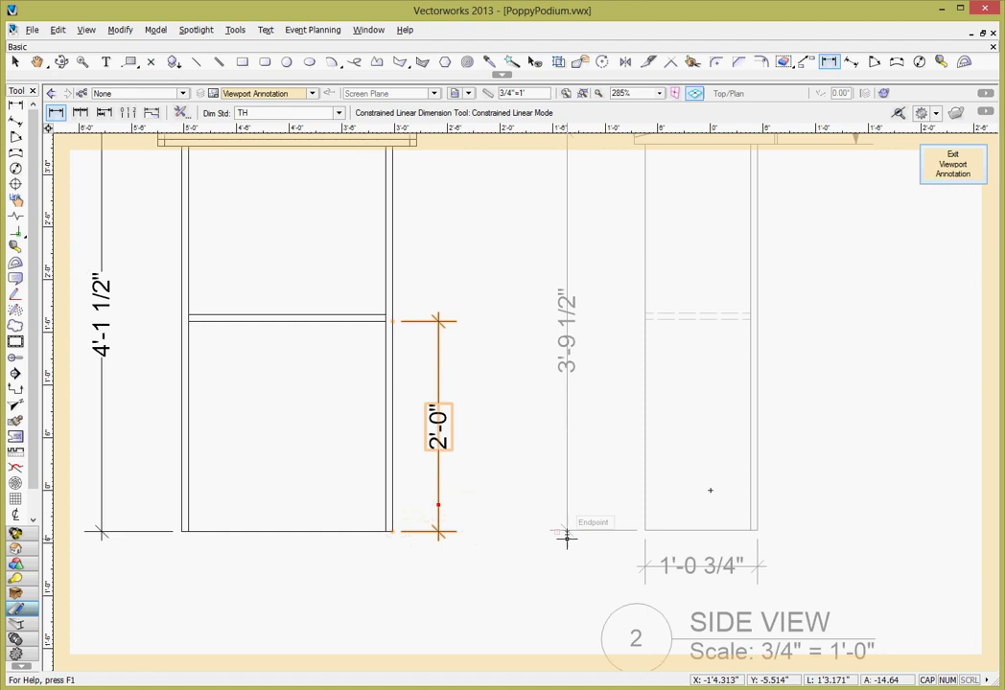
Insert a drawing label beneath the front view, level with the side view's label
scroll(414, 320, "down", 5)
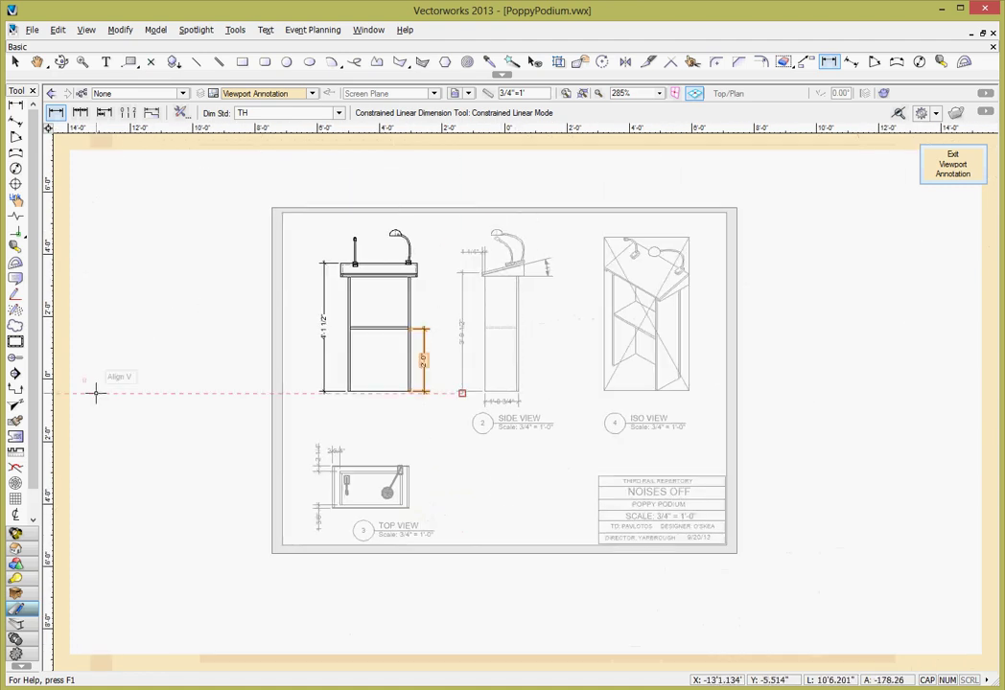
left_click(14, 363)
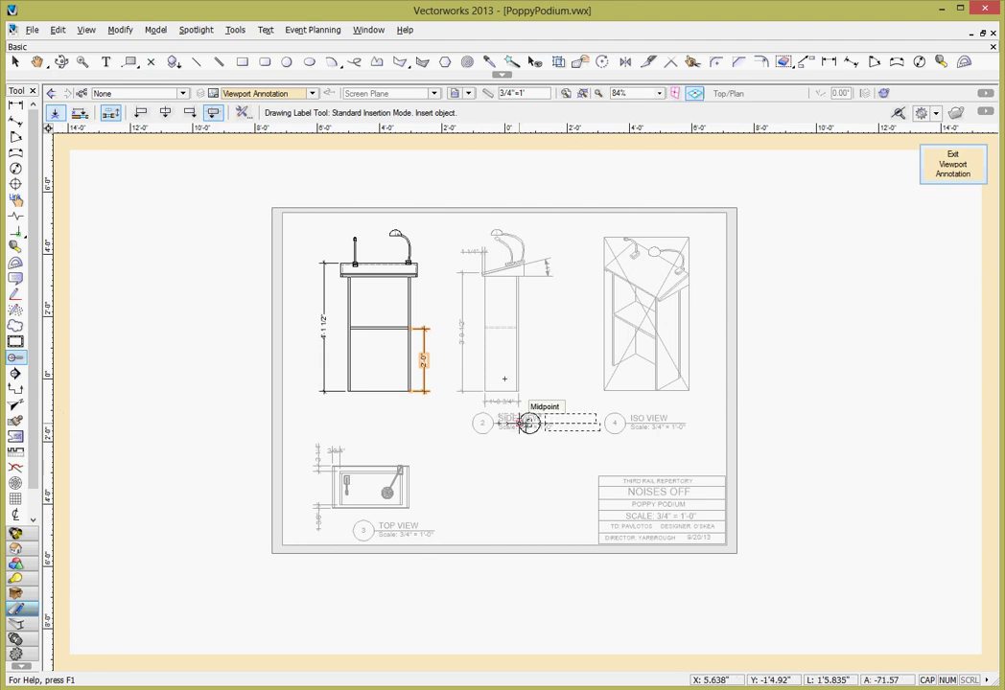
left_click(354, 423)
left_click(356, 422)
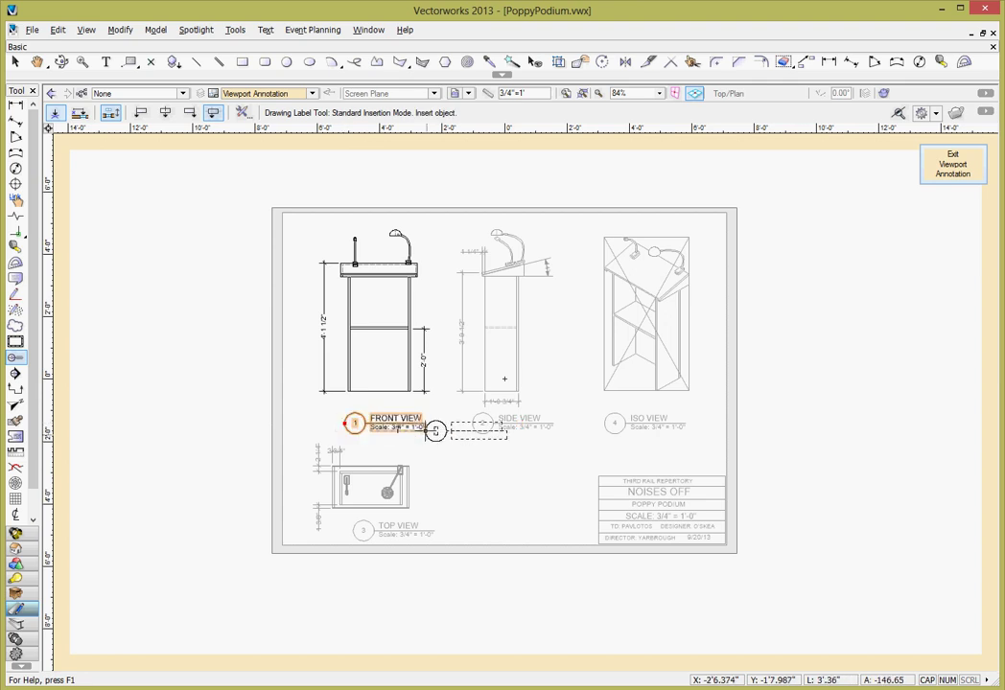
Check the front view label's properties and exit the viewport annotation editing
scroll(435, 431, "up", 2)
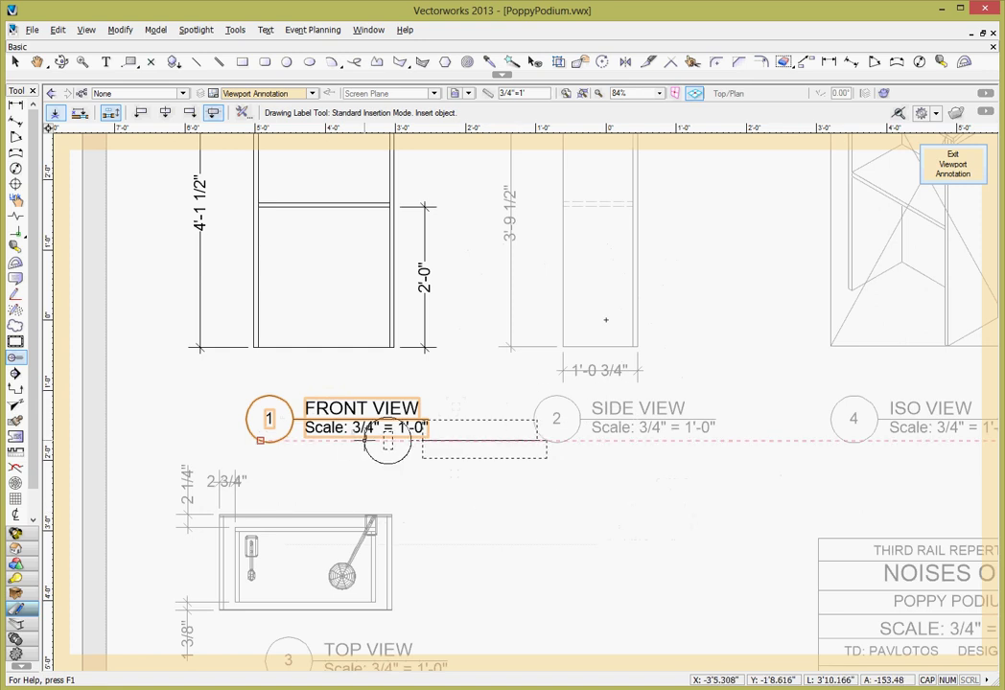
key("ctrl+i")
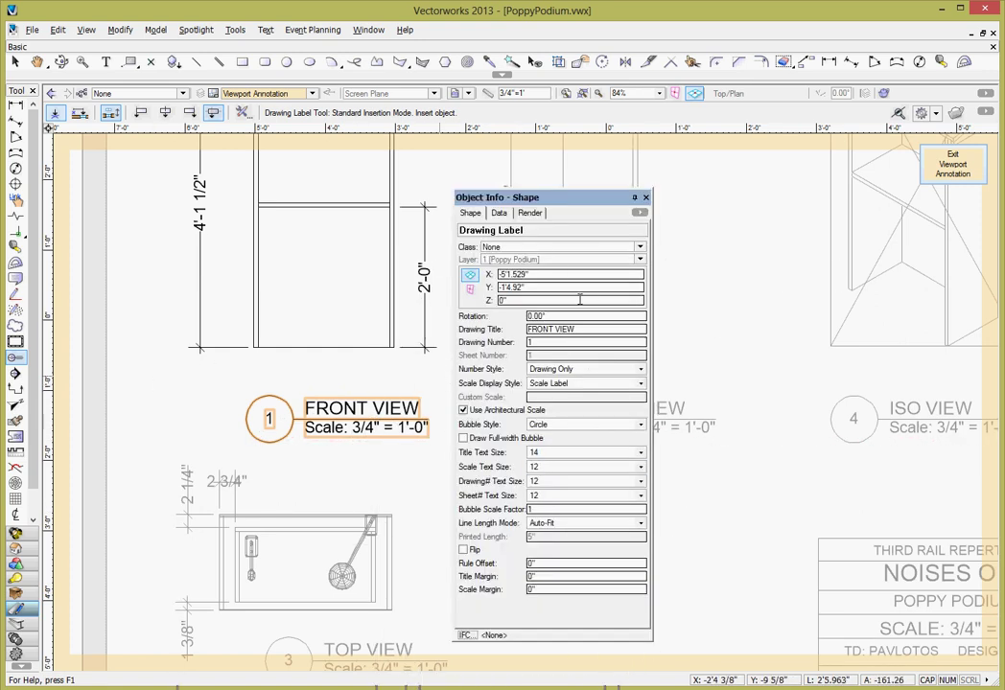
key("ctrl+i")
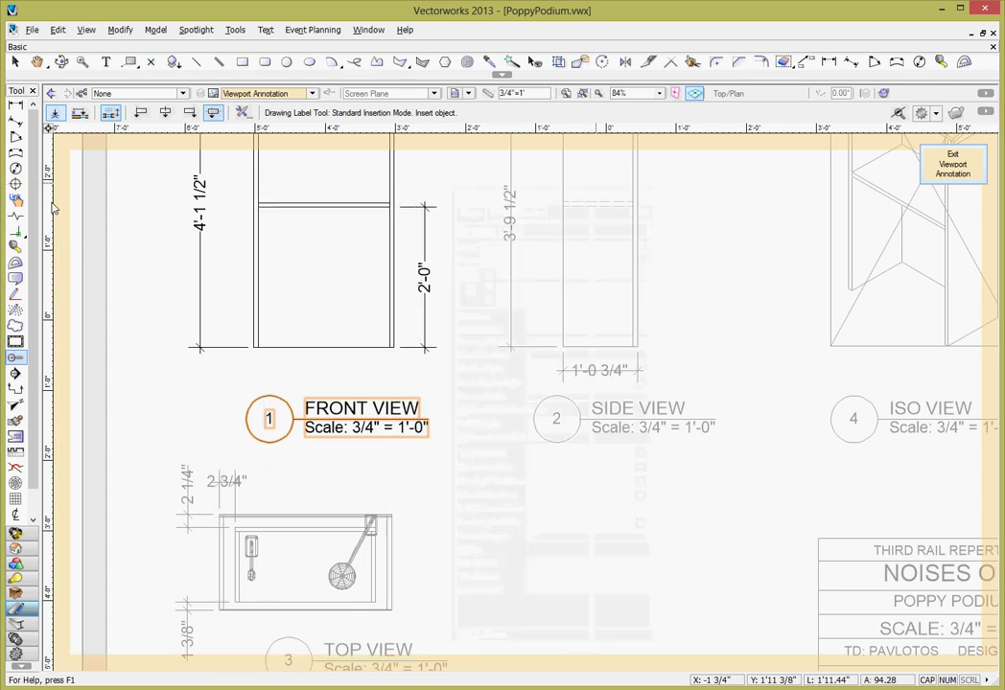
left_click(952, 164)
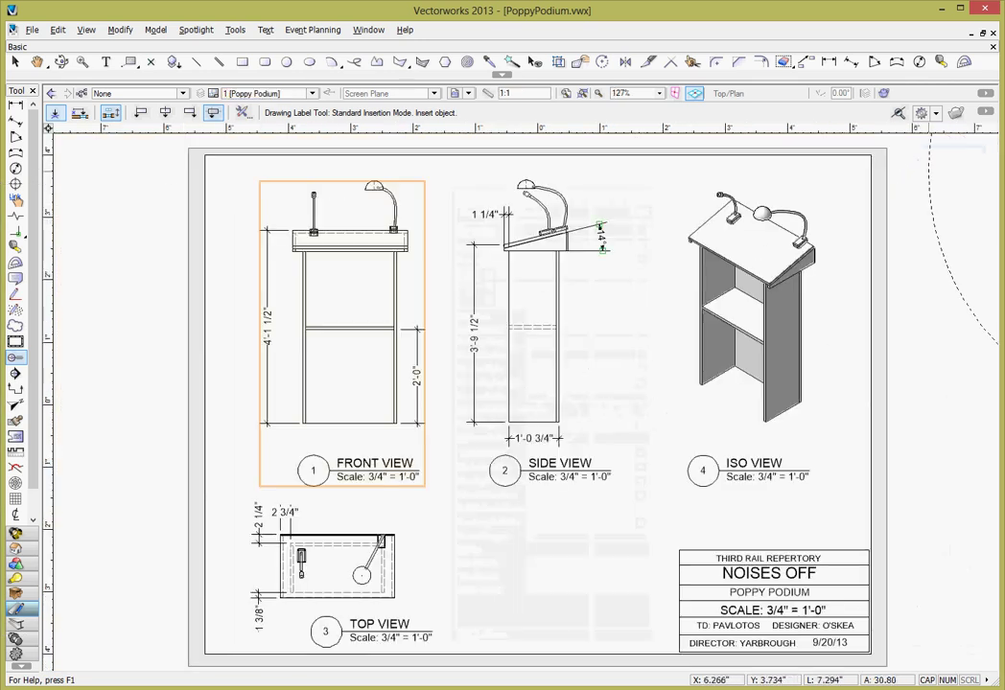
Move the annotated front view viewport slightly up and to the left on the sheet and deselect it
scroll(291, 334, "down", 5)
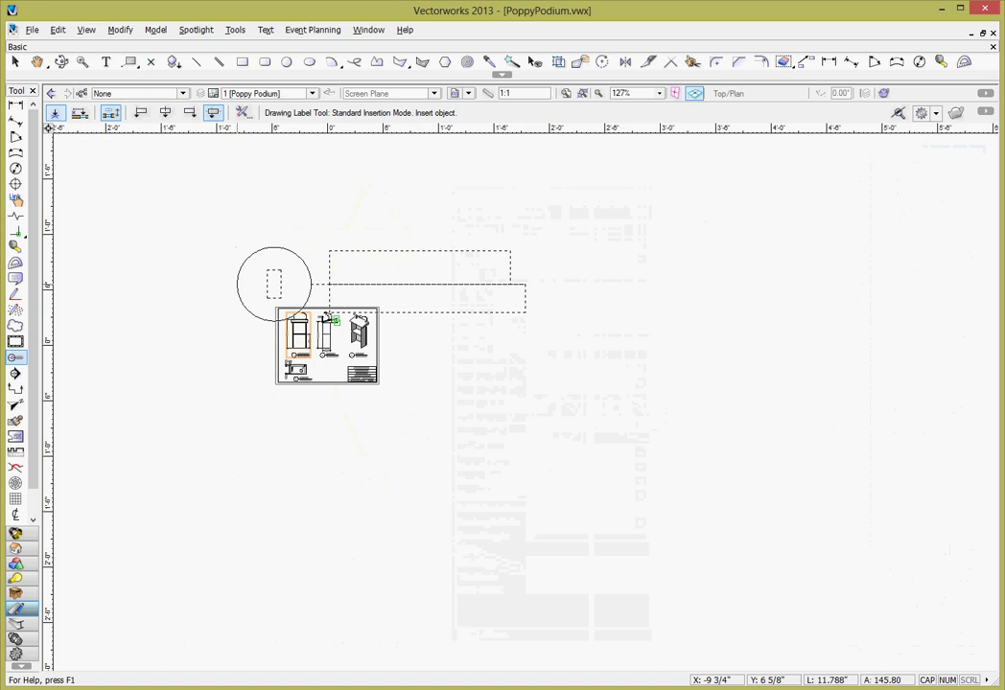
scroll(247, 309, "up", 3)
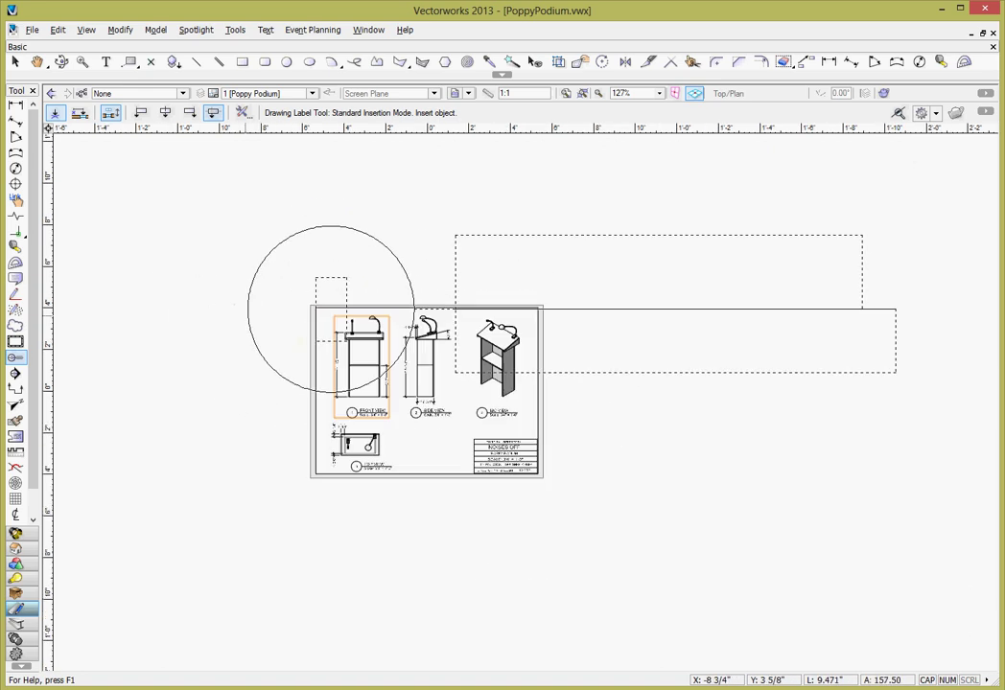
scroll(301, 379, "up", 2)
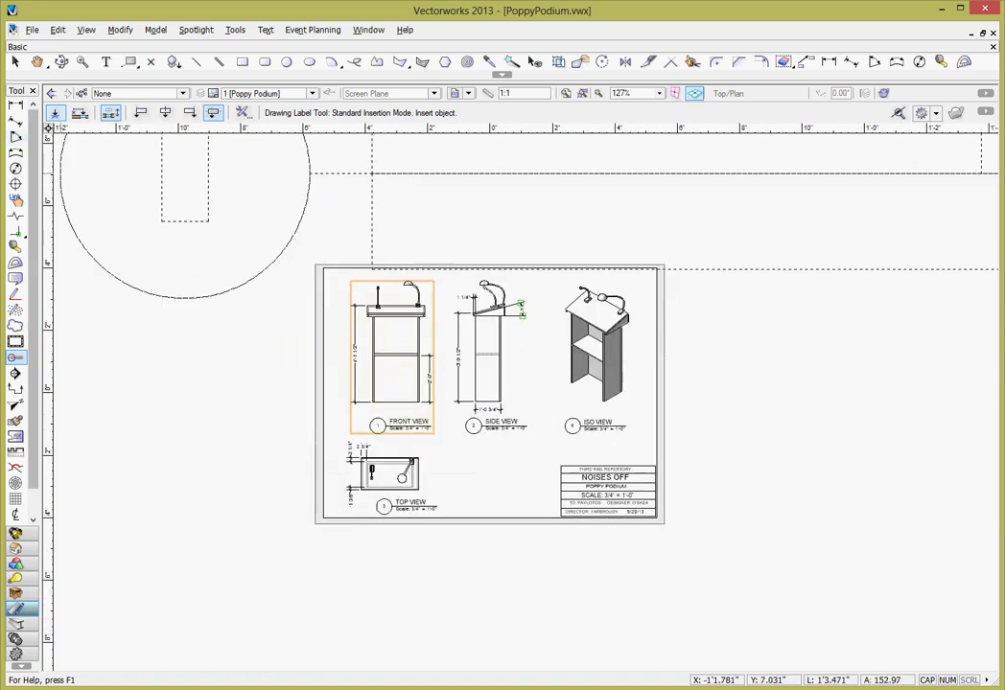
key("ctrl+=")
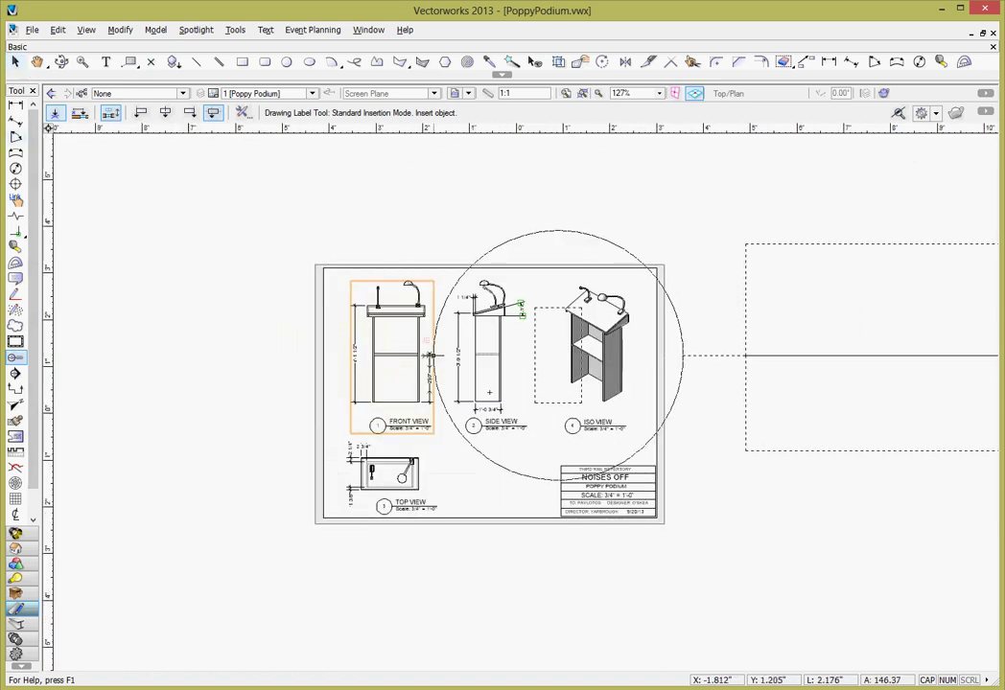
left_click(14, 61)
scroll(345, 369, "down", 2)
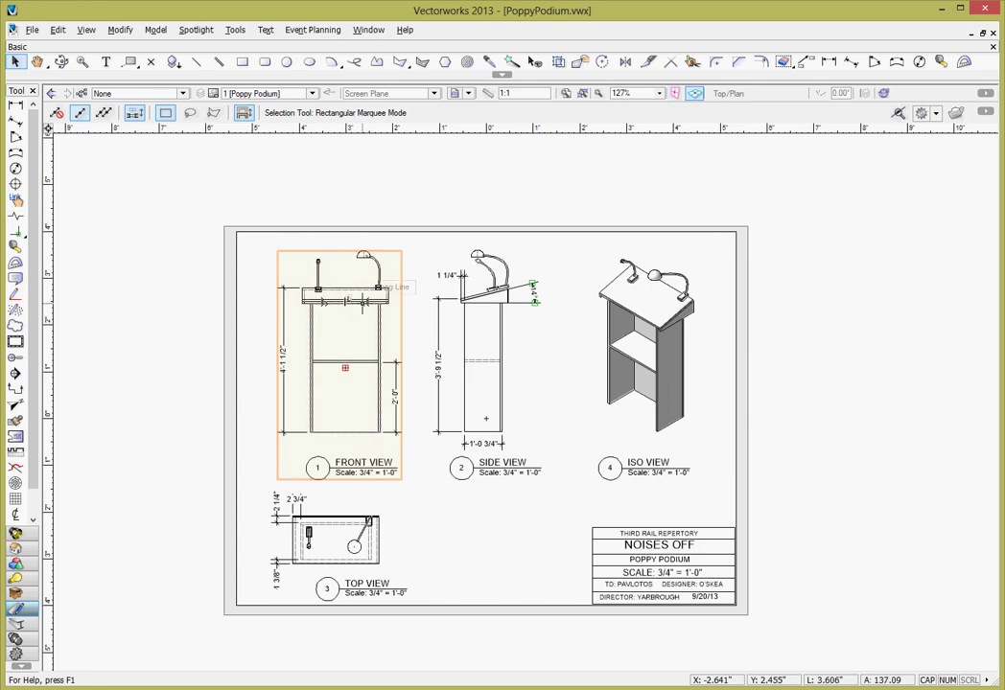
mouse_move(363, 305)
left_mouse_down()
mouse_move(532, 326)
mouse_move(471, 425)
mouse_move(356, 343)
mouse_move(366, 272)
mouse_move(843, 285)
mouse_move(368, 299)
left_mouse_up()
left_click(440, 502)
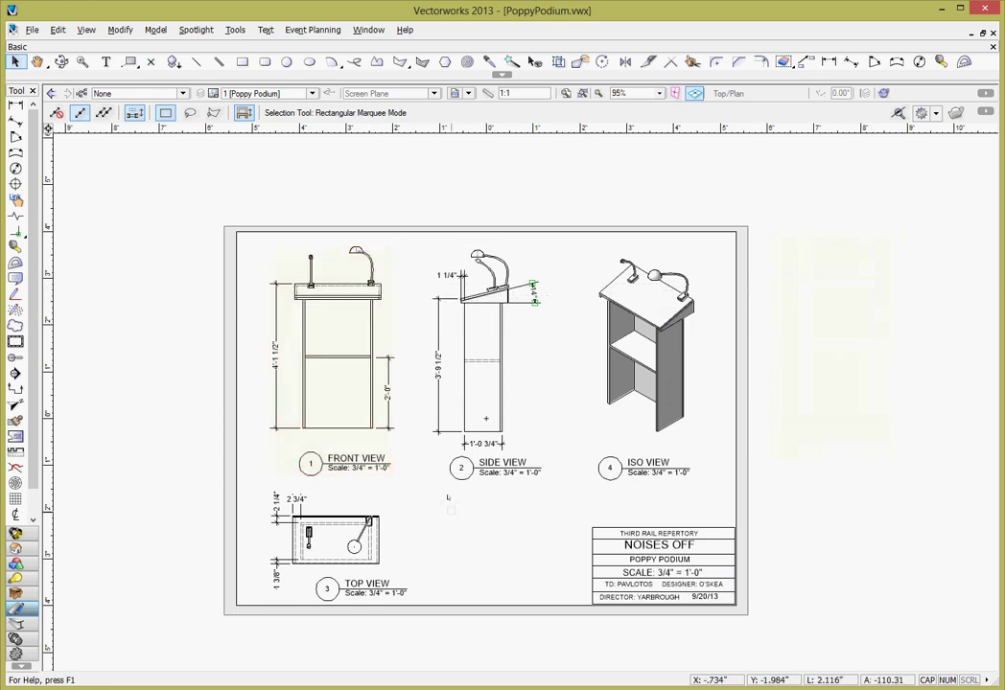